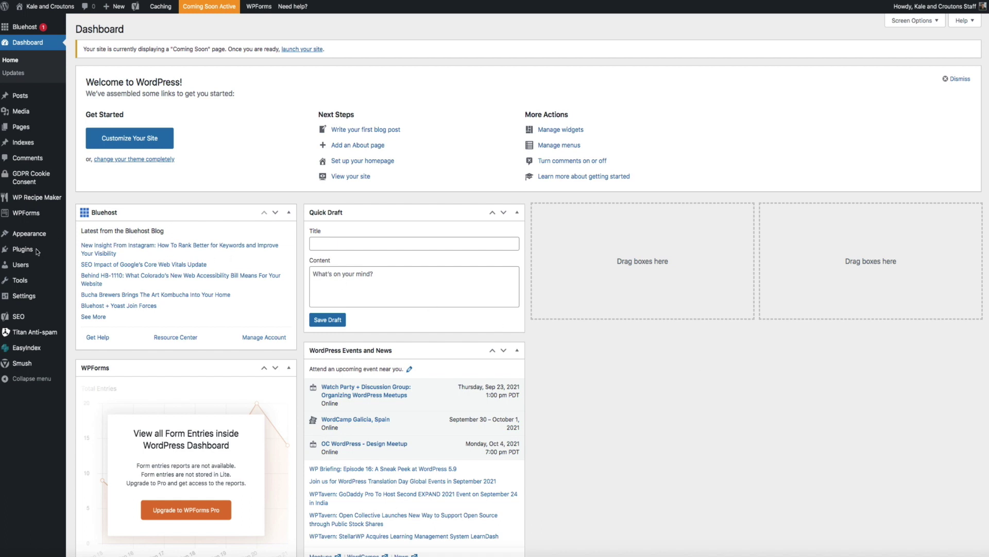
Step: Search the directory of new plugins for "yoast"
{"action": "mouse_move", "coordinate": [37, 251]}
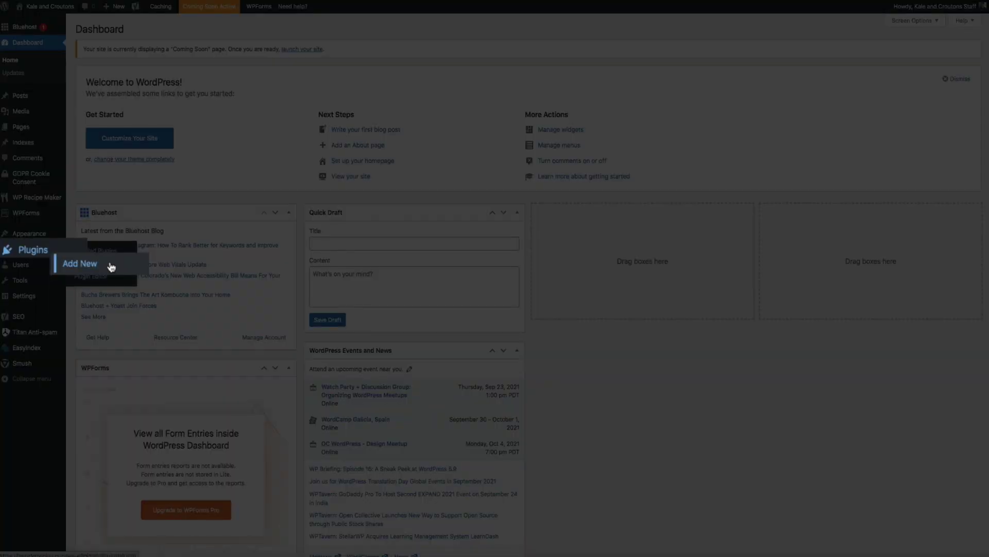
{"action": "left_click", "coordinate": [107, 265]}
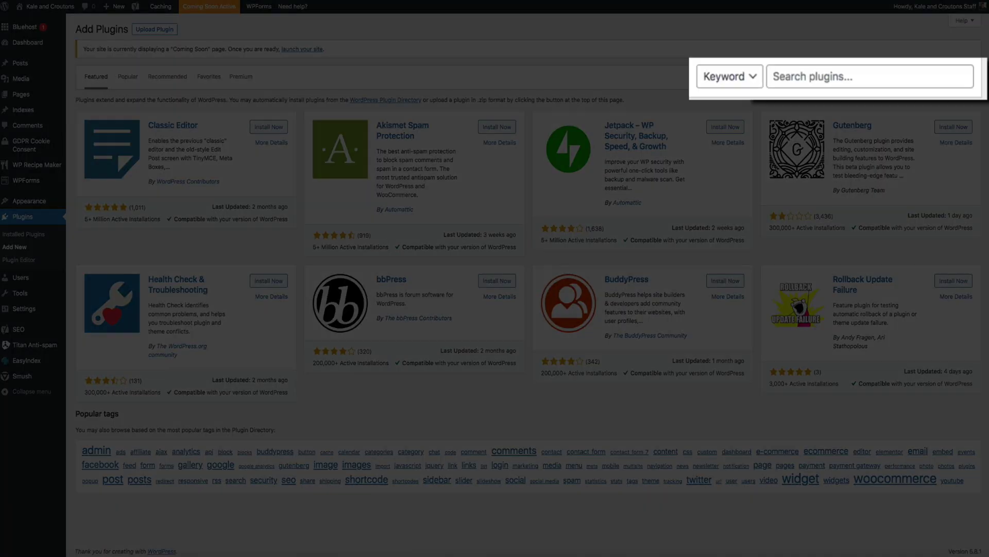
{"action": "left_click", "coordinate": [794, 83]}
{"action": "type", "text": "yoast"}
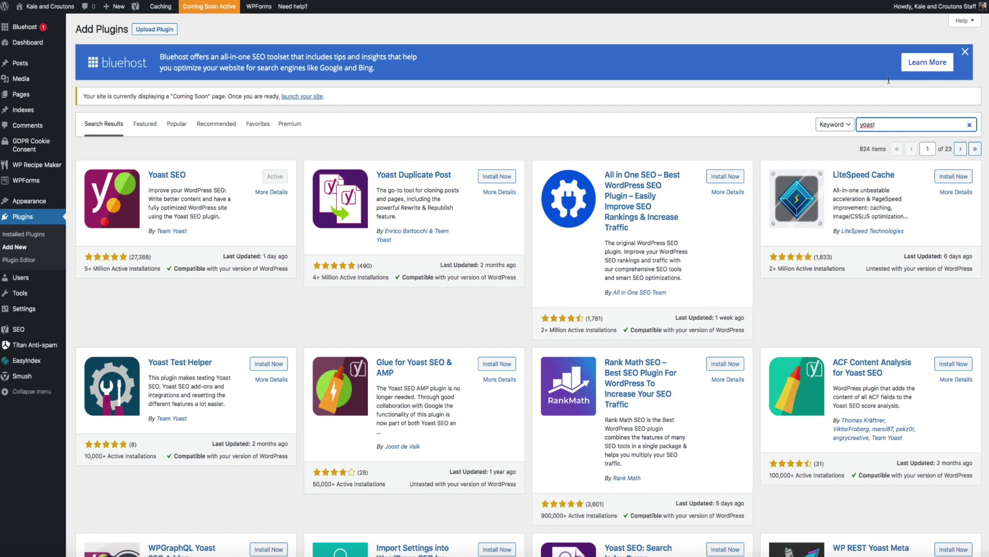
Step: Start the Yoast SEO configuration workout from the general SEO settings and run its SEO data optimization
{"action": "mouse_move", "coordinate": [20, 329]}
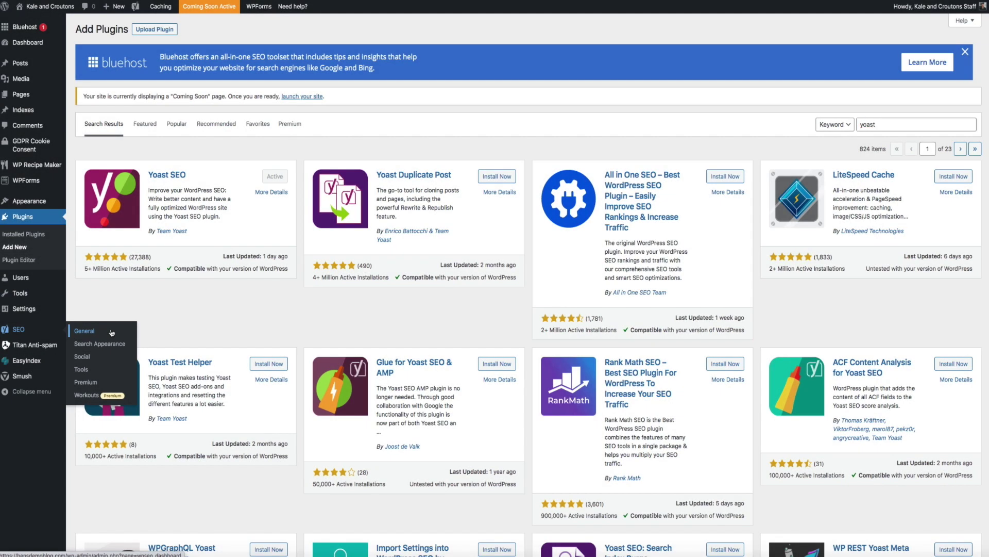
{"action": "left_click", "coordinate": [111, 331]}
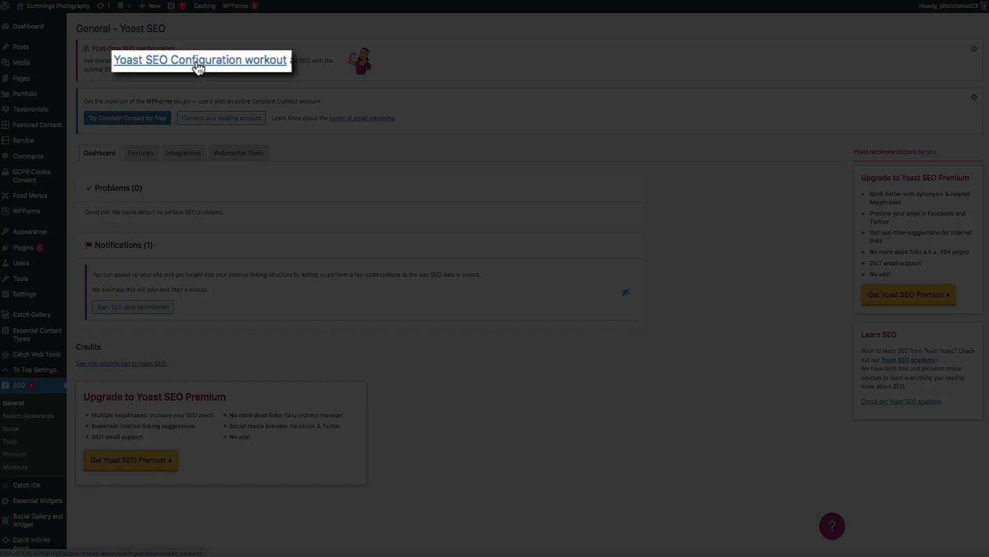
{"action": "left_click", "coordinate": [199, 61]}
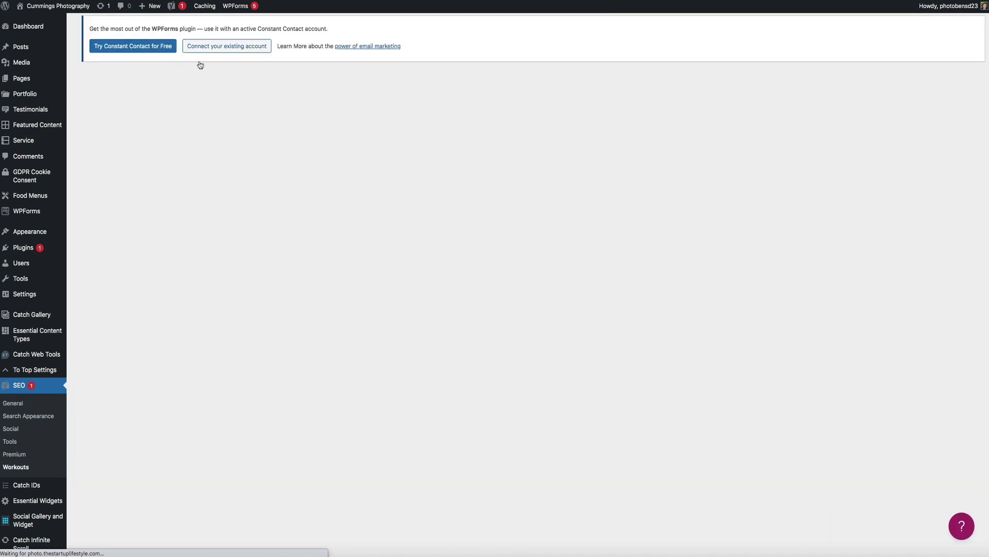
{"action": "left_click", "coordinate": [976, 27]}
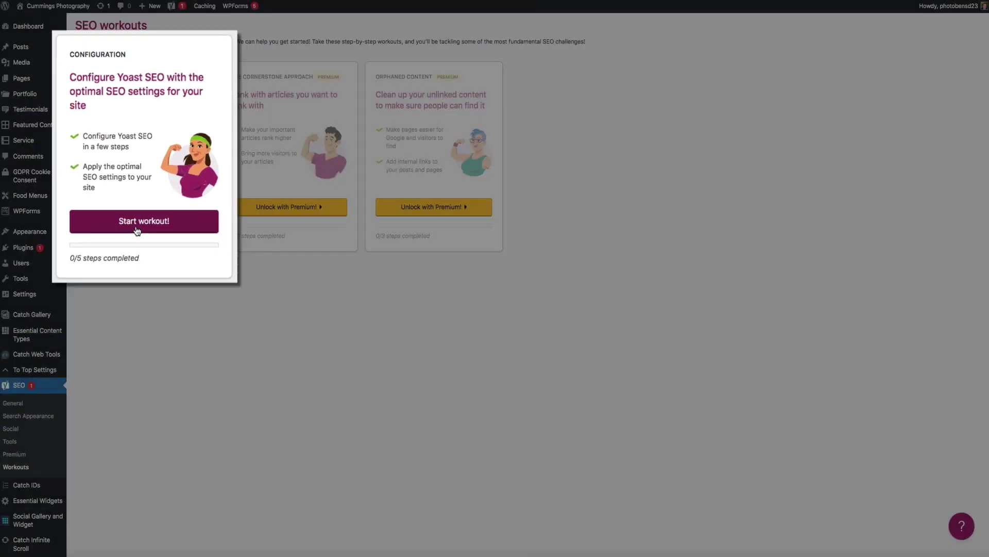
{"action": "left_click", "coordinate": [135, 247]}
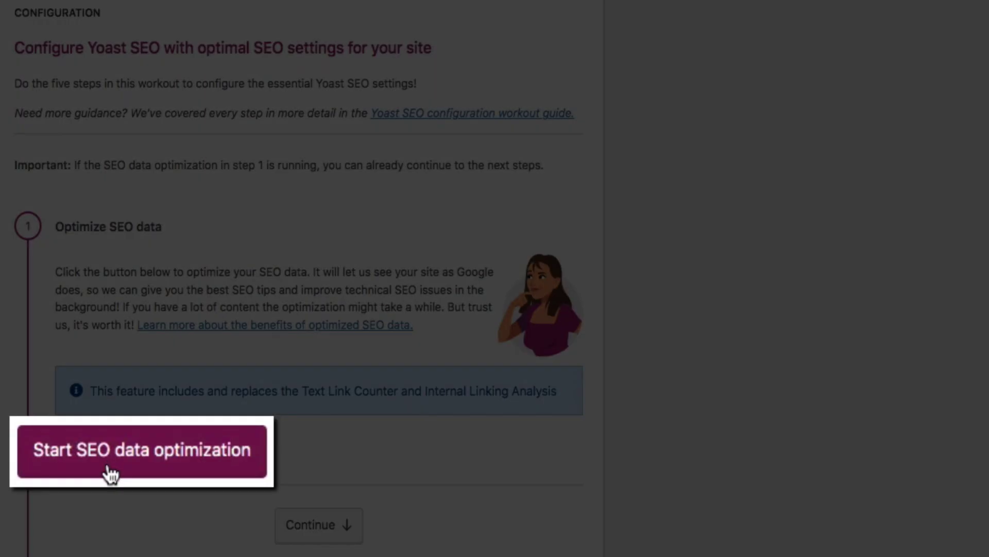
{"action": "left_click", "coordinate": [112, 473]}
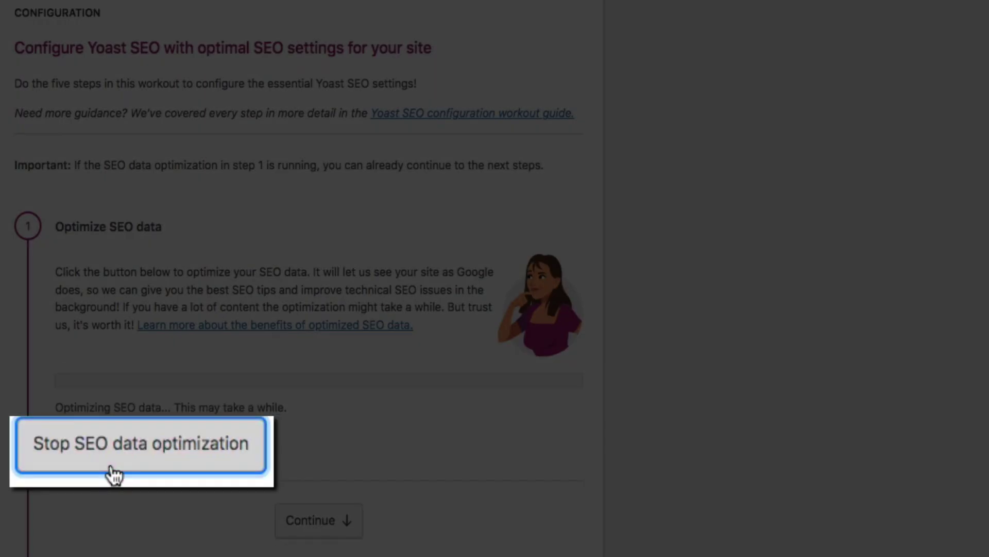
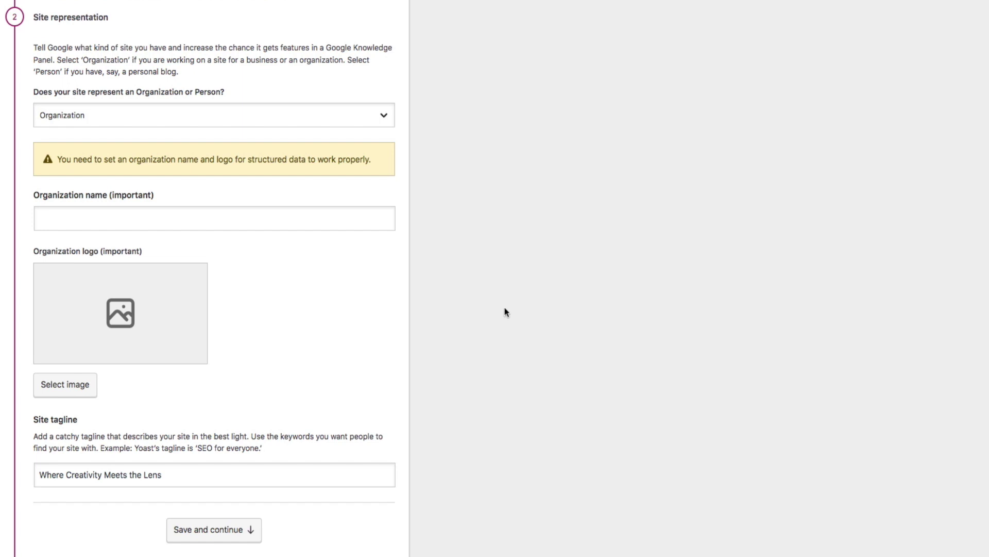
Step: Set the site to represent a Person and choose the existing user as the person's name
{"action": "left_click", "coordinate": [387, 118]}
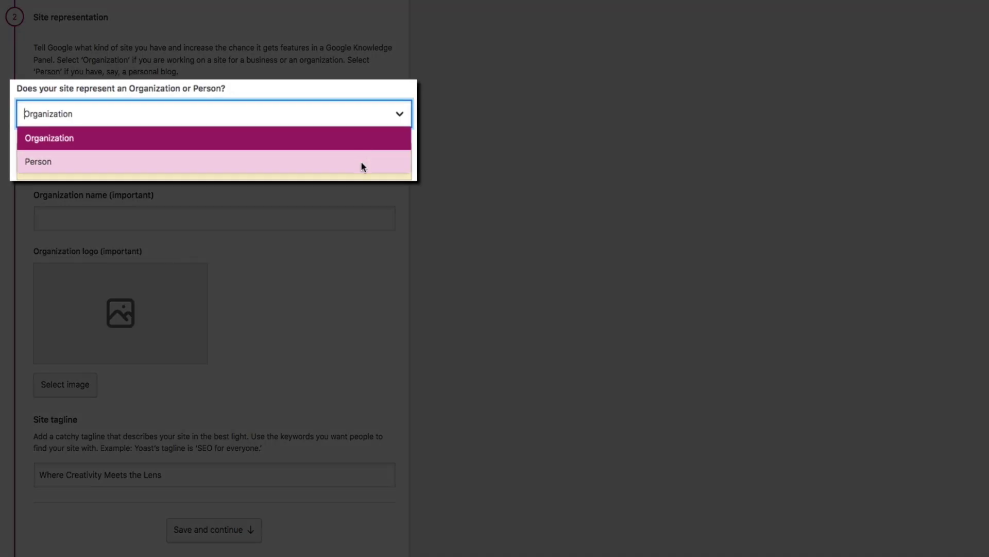
{"action": "left_click", "coordinate": [361, 163]}
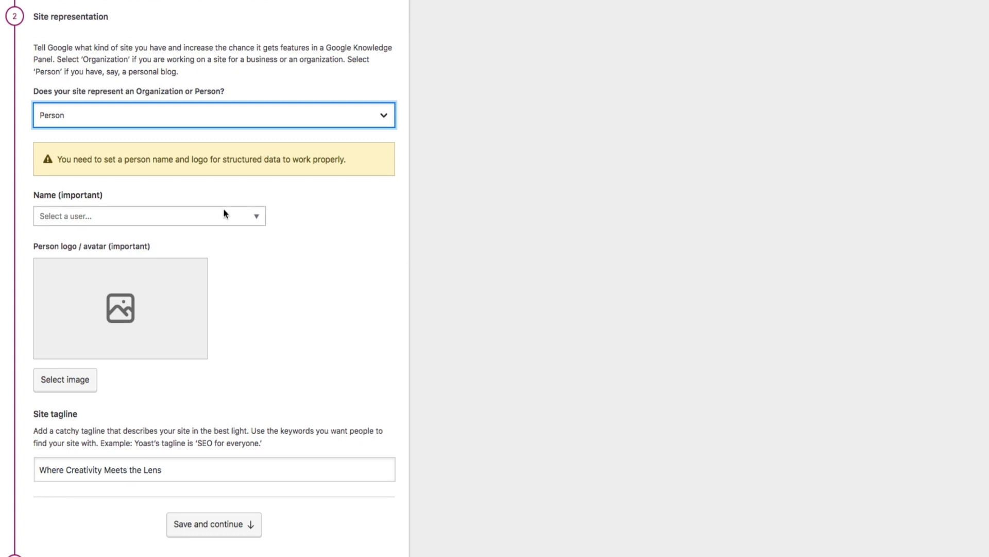
{"action": "left_click", "coordinate": [256, 213]}
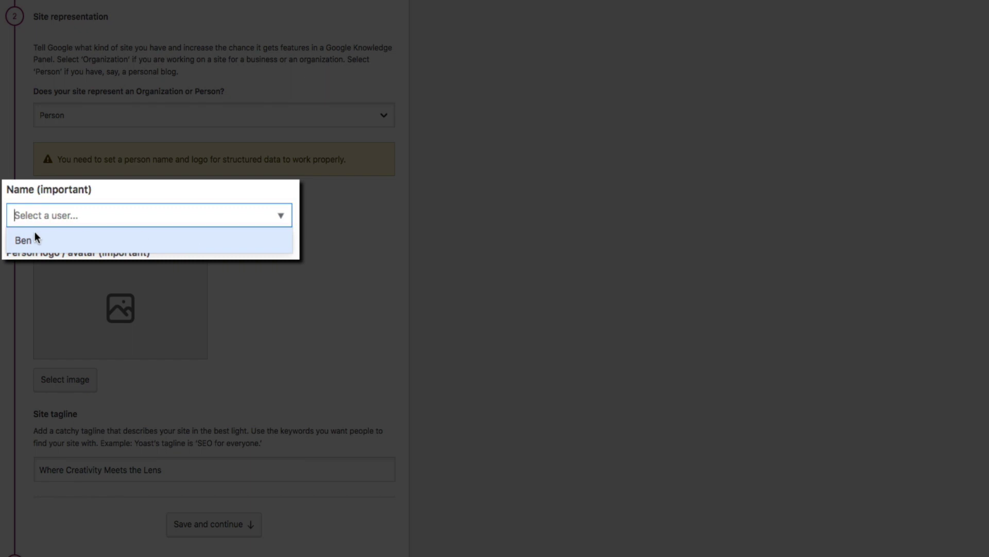
{"action": "left_click", "coordinate": [39, 237]}
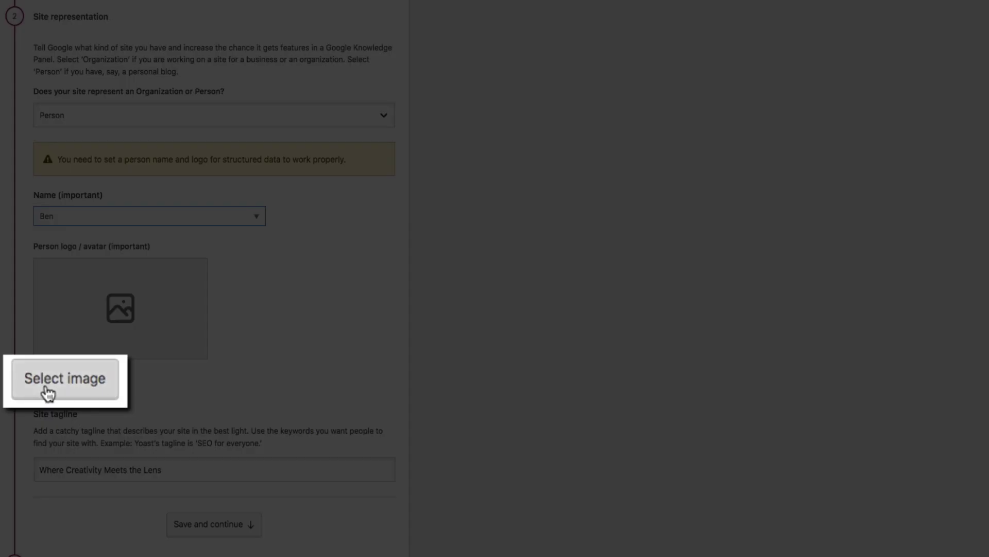
Step: Use Photo-Blog-About.jpg from the media library as the person logo and save the site representation step
{"action": "left_click", "coordinate": [48, 391]}
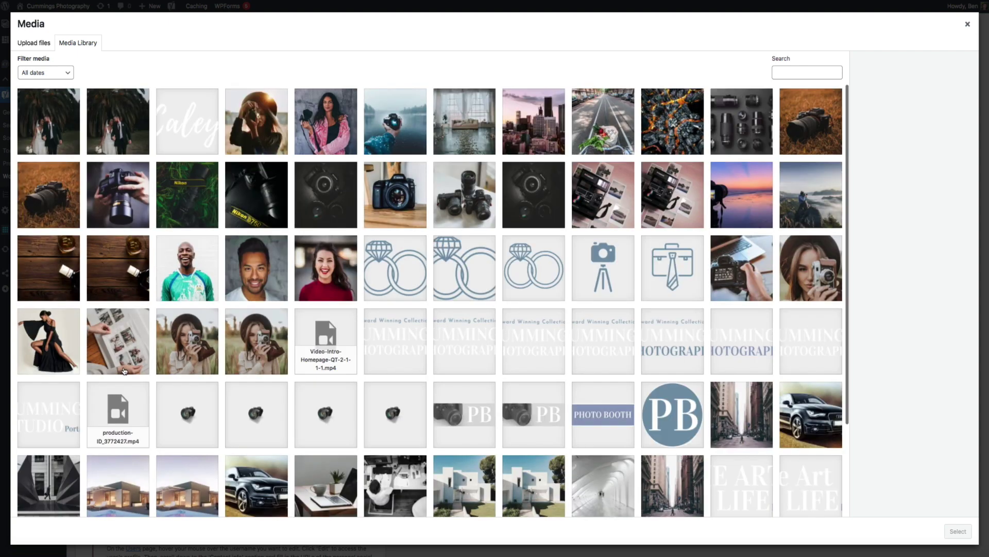
{"action": "left_click", "coordinate": [807, 278]}
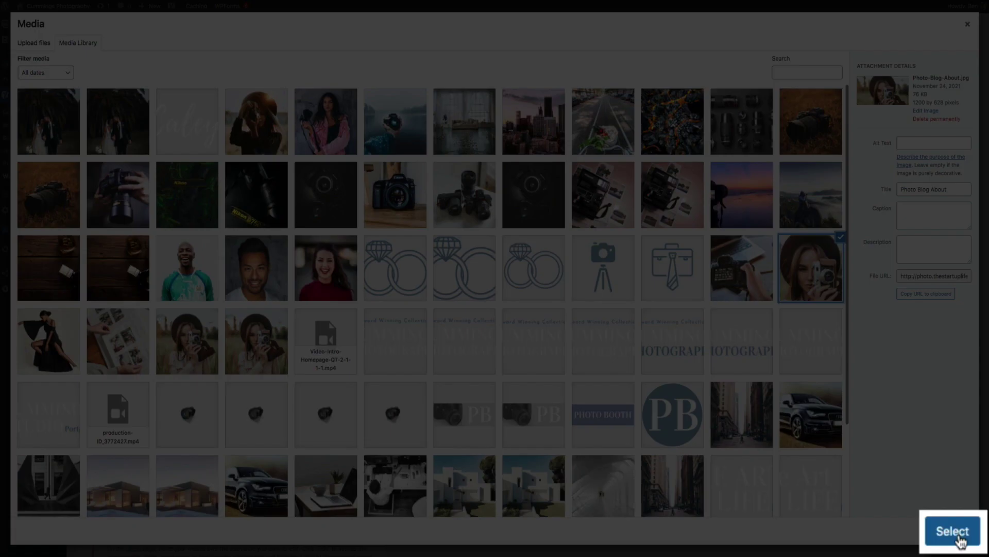
{"action": "left_click", "coordinate": [953, 531]}
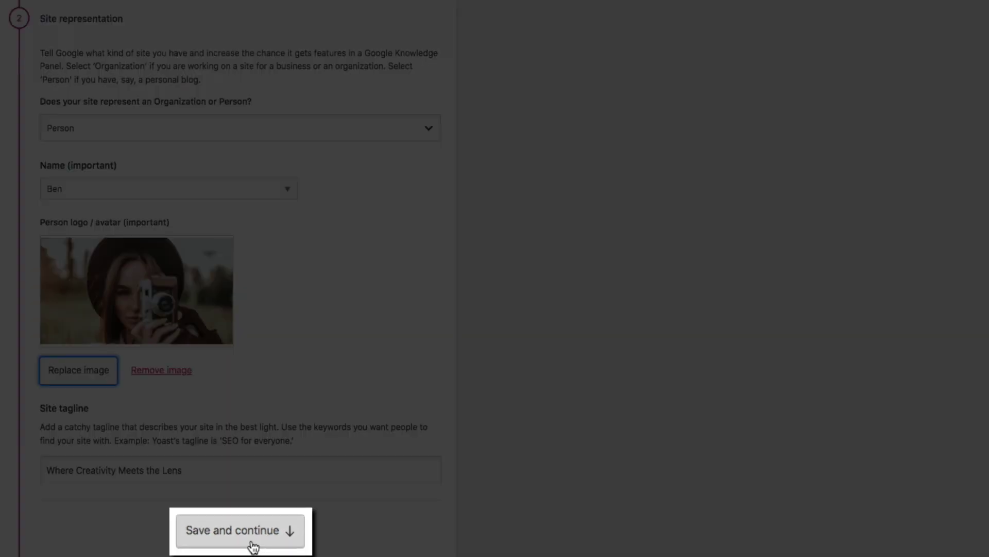
{"action": "left_click", "coordinate": [253, 541]}
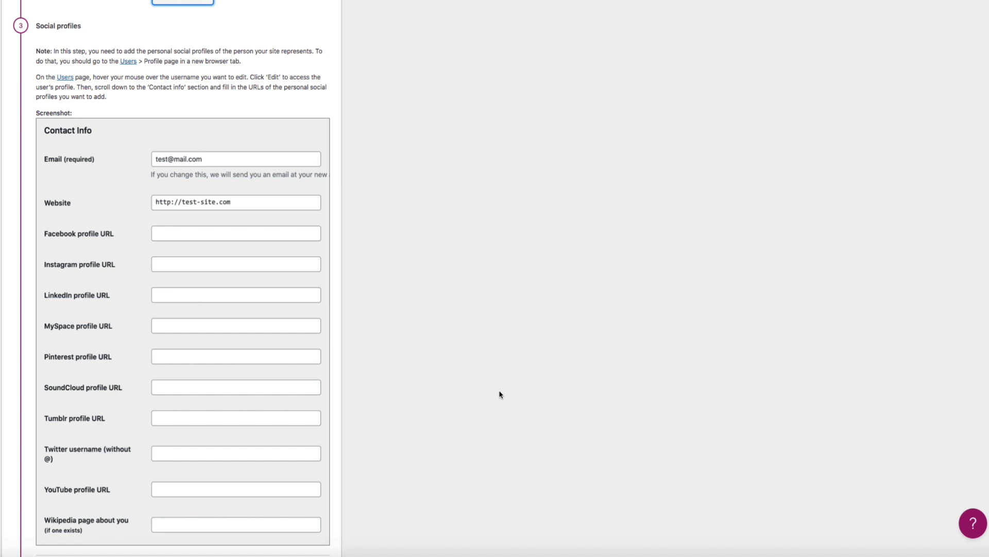
Step: Finish the configuration workout and go to the overview of other SEO workouts
{"action": "scroll", "coordinate": [499, 395], "scroll_direction": "down", "scroll_amount": 10}
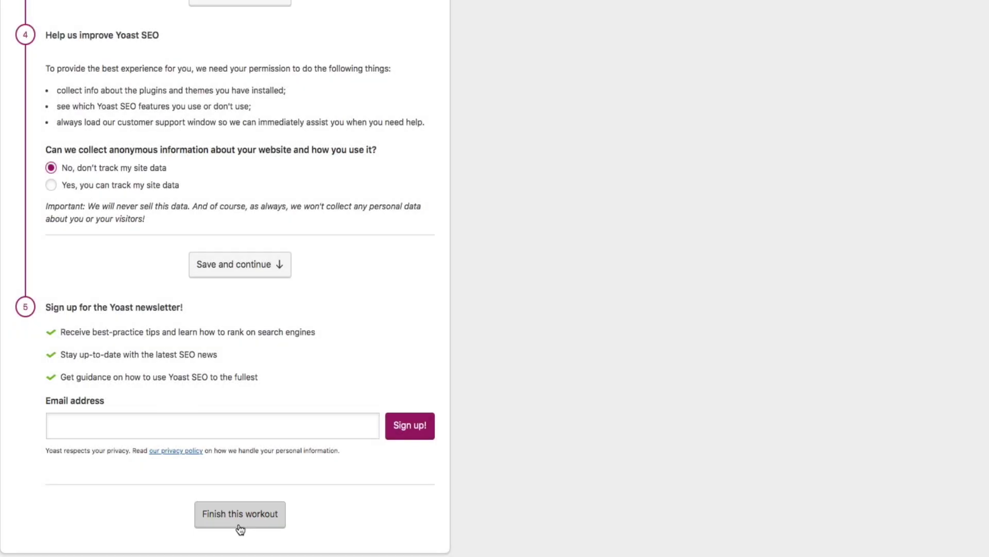
{"action": "left_click", "coordinate": [240, 528]}
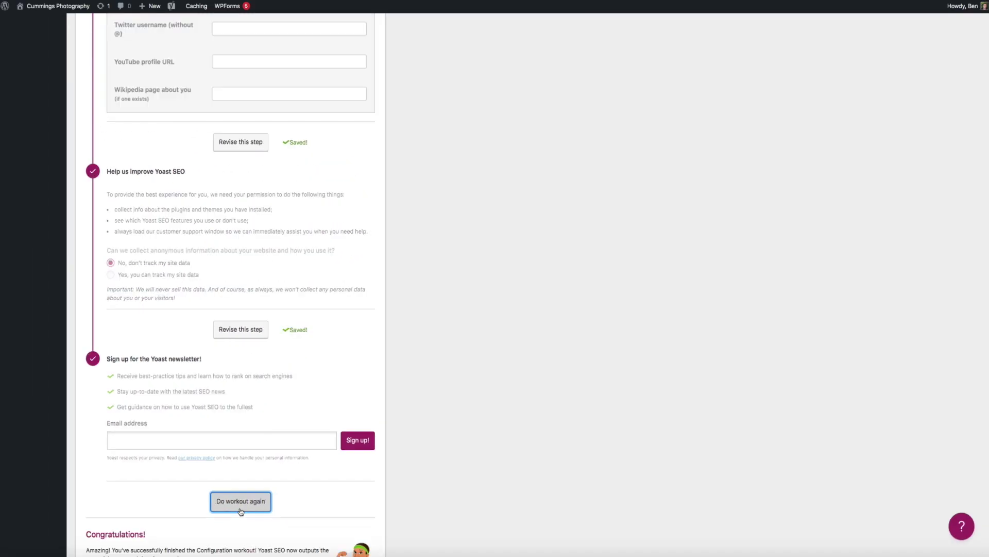
{"action": "scroll", "coordinate": [241, 510], "scroll_direction": "down", "scroll_amount": 3}
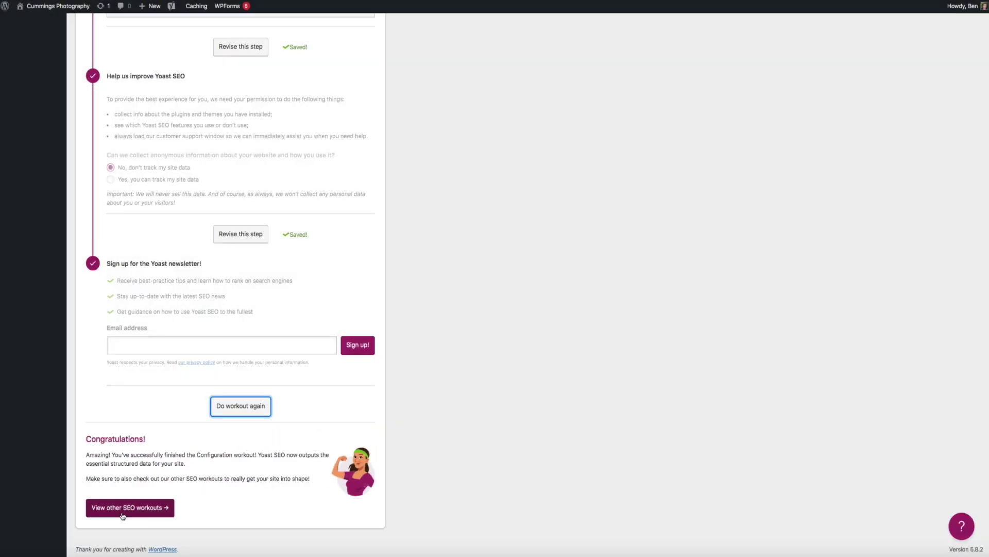
{"action": "left_click", "coordinate": [88, 537]}
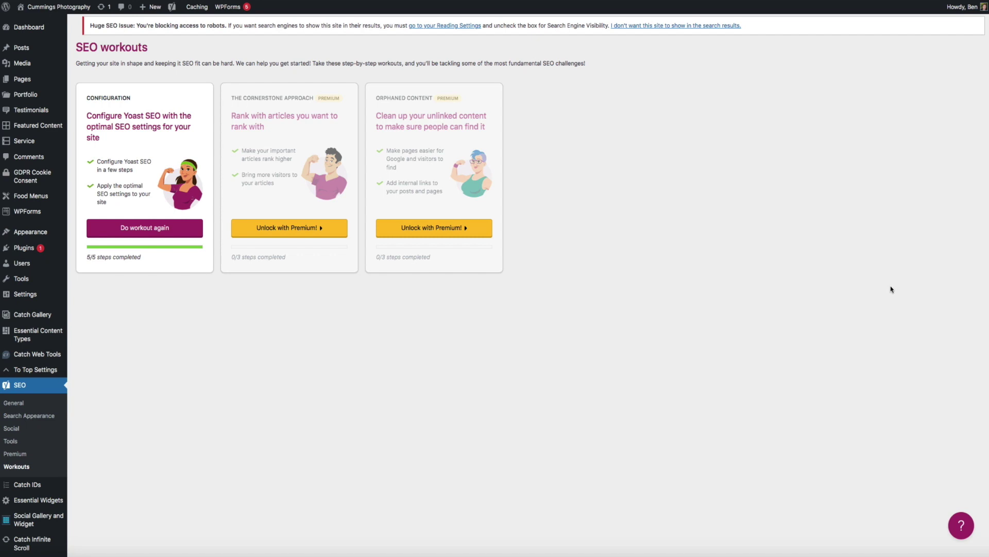
Step: Open the user profile and examine its social profile URL fields, account options and Yoast SEO settings
{"action": "mouse_move", "coordinate": [32, 264]}
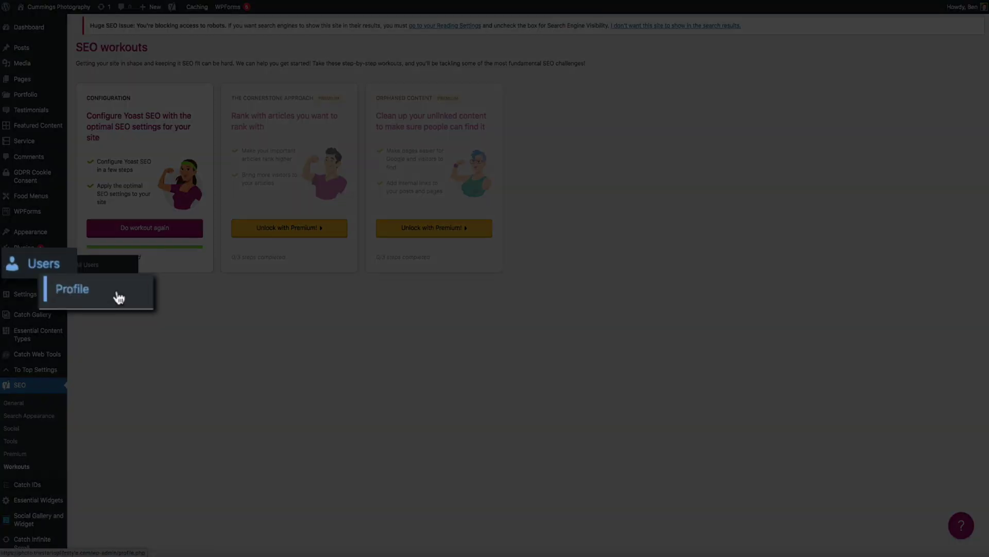
{"action": "left_click", "coordinate": [108, 292]}
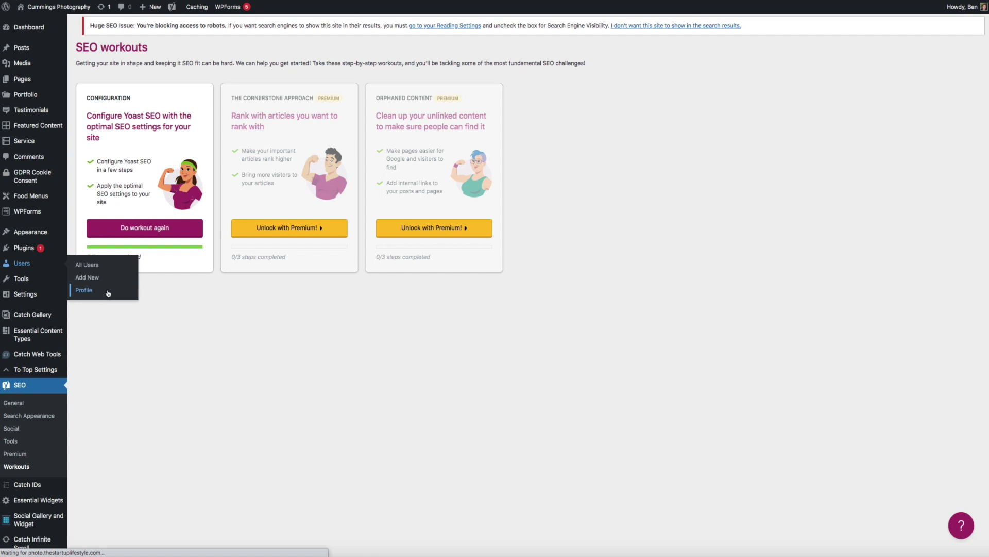
{"action": "scroll", "coordinate": [758, 504], "scroll_direction": "down", "scroll_amount": 2}
{"action": "scroll", "coordinate": [756, 505], "scroll_direction": "down", "scroll_amount": 8}
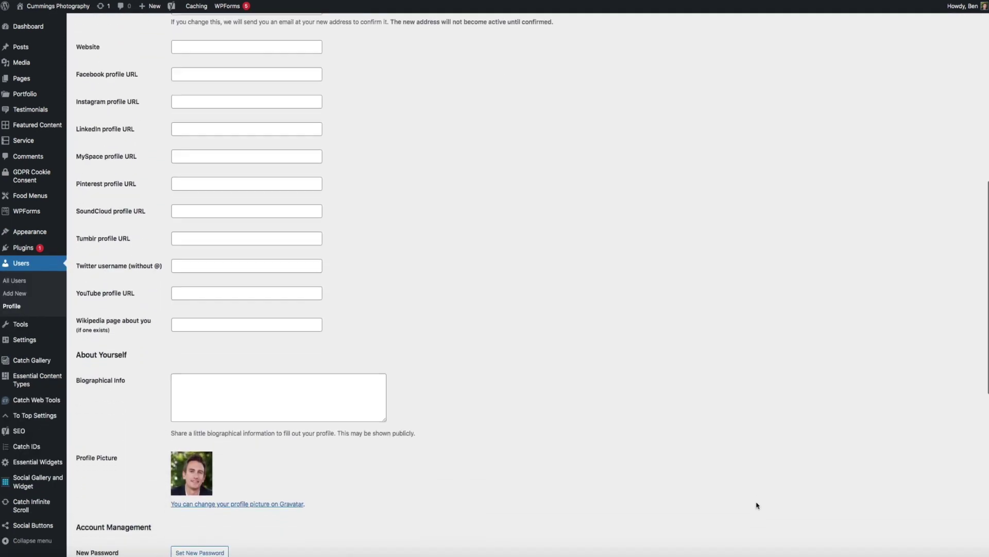
{"action": "scroll", "coordinate": [756, 505], "scroll_direction": "down", "scroll_amount": 1}
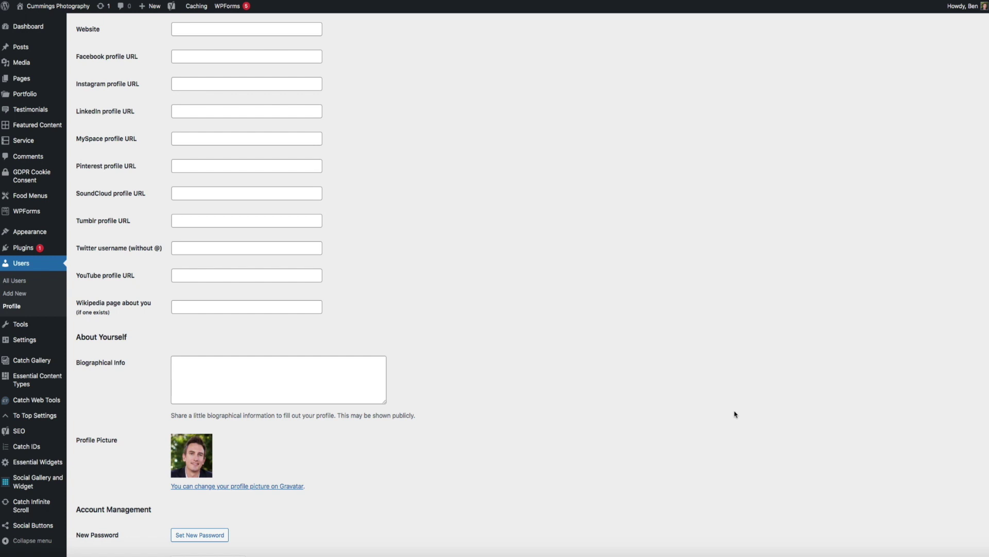
{"action": "scroll", "coordinate": [735, 414], "scroll_direction": "down", "scroll_amount": 8}
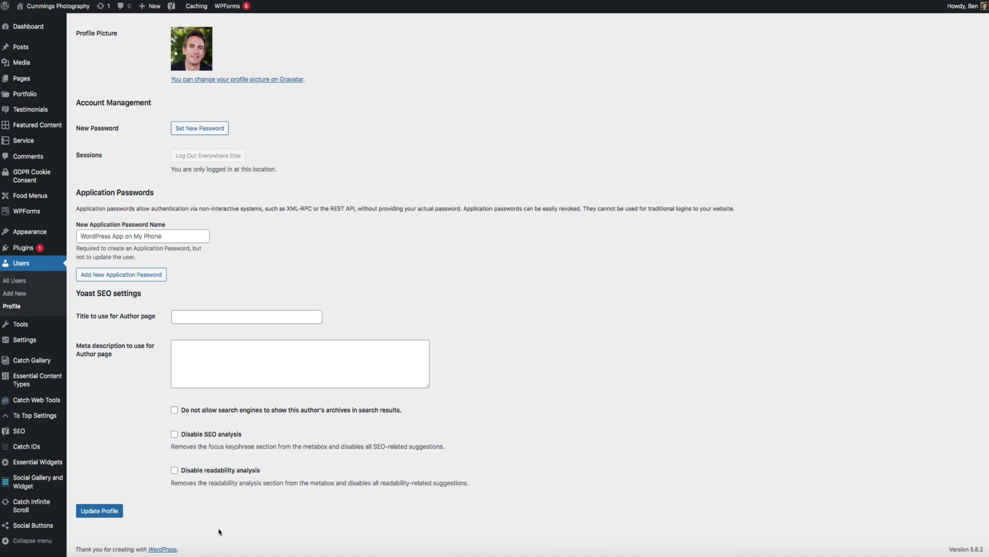
Step: Set Yoast's homepage meta description to "A food blog with yummy and tasty recipes. Learn how to cook healthy meals for the whole family with my step-by-step recipes."
{"action": "mouse_move", "coordinate": [38, 432]}
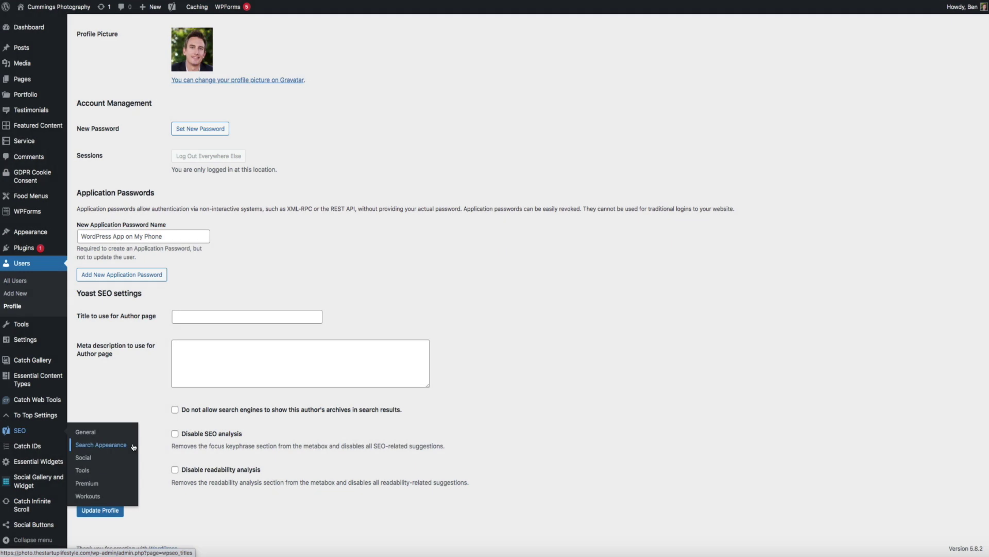
{"action": "left_click", "coordinate": [133, 447]}
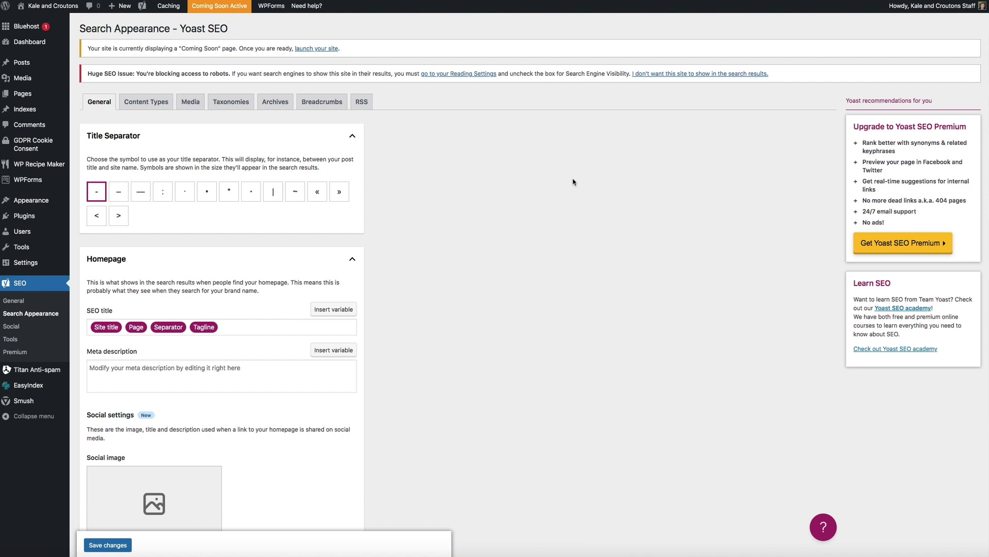
{"action": "left_click", "coordinate": [248, 375]}
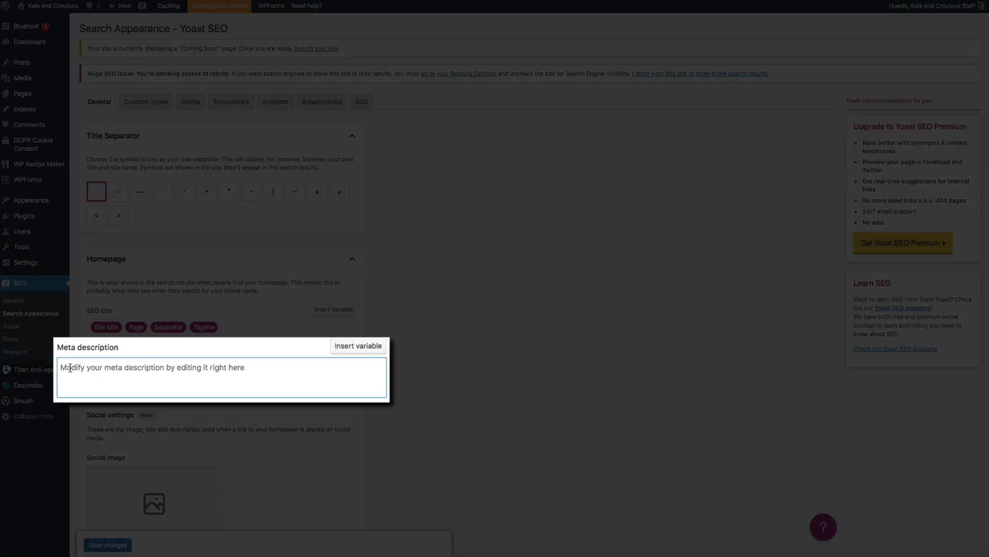
{"action": "type", "text": "A food blog "}
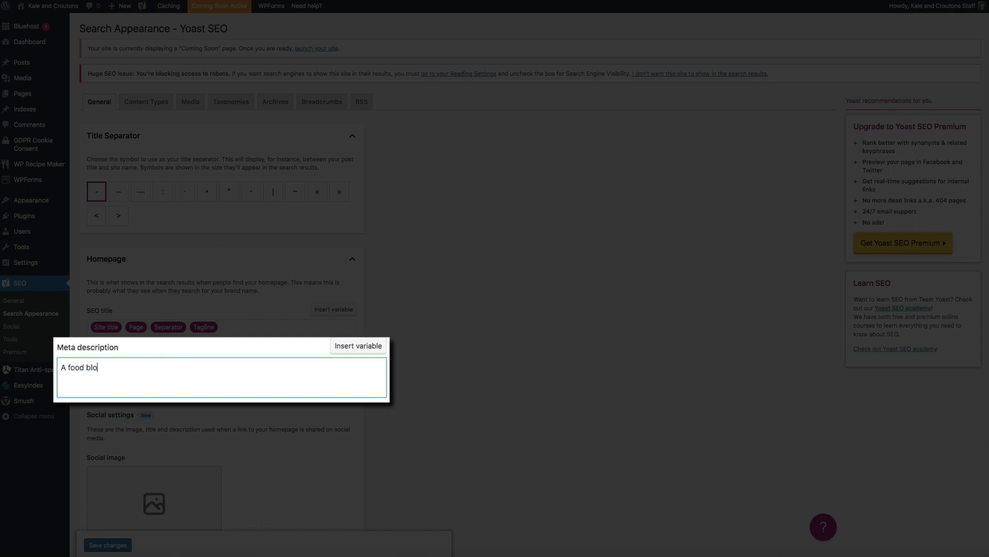
{"action": "type", "text": "with yummy and tasty recipes. Learn how to cook healthy meals for the whole family with my step"}
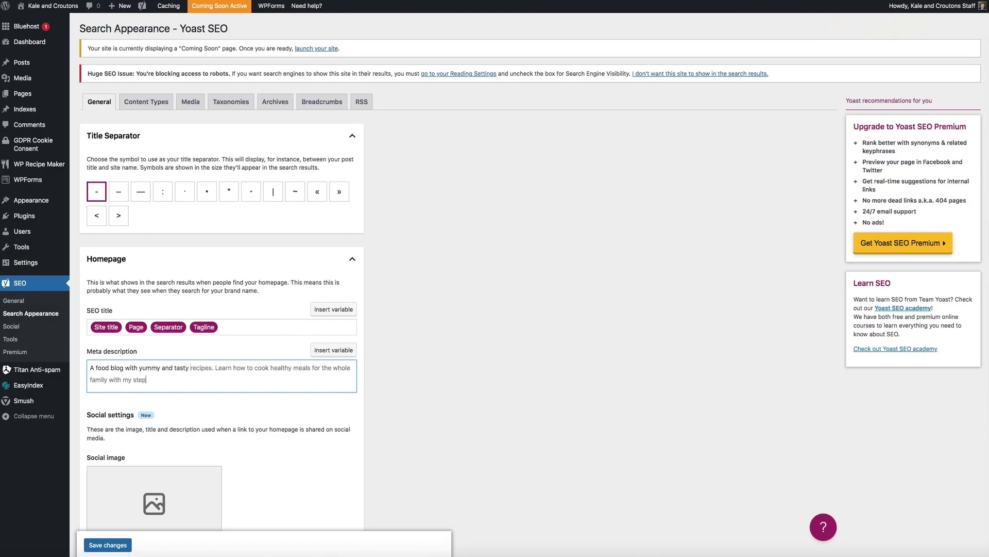
{"action": "type", "text": "-by-step recipes."}
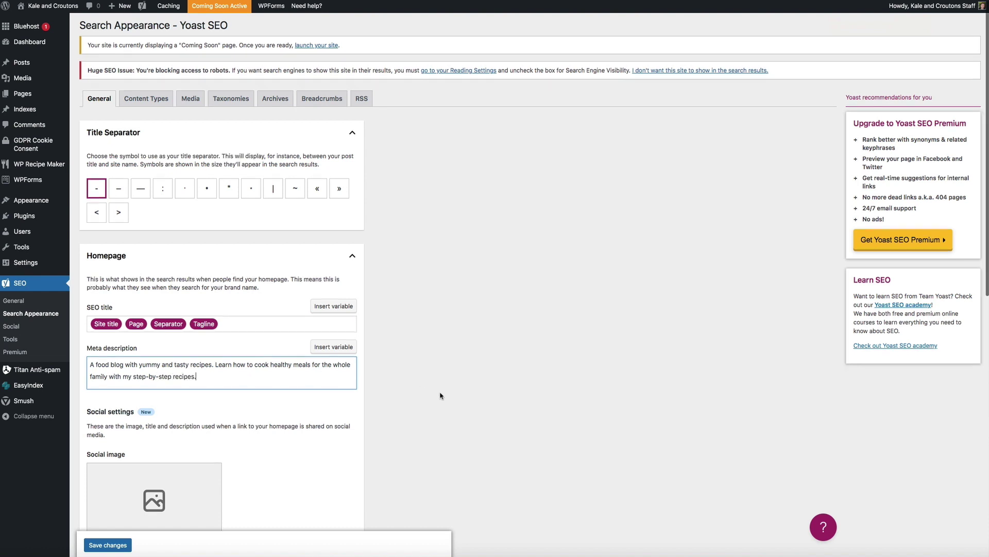
Step: Replace the site title variable in the homepage's social title with "Kale and Croutons - Healthy Food Blog Recipes"
{"action": "scroll", "coordinate": [440, 395], "scroll_direction": "down", "scroll_amount": 3}
{"action": "scroll", "coordinate": [441, 395], "scroll_direction": "down", "scroll_amount": 3}
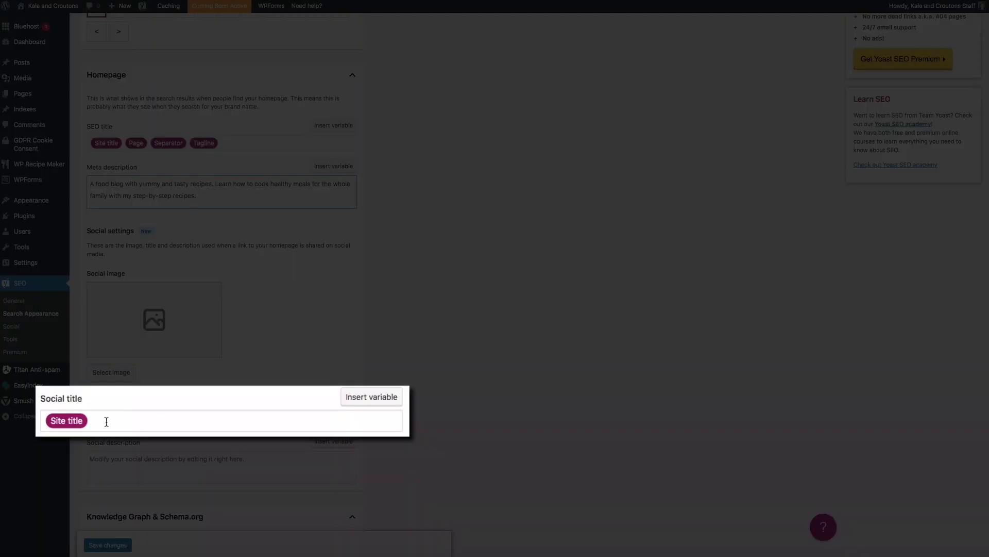
{"action": "left_click_drag", "start_coordinate": [106, 422], "coordinate": [37, 422]}
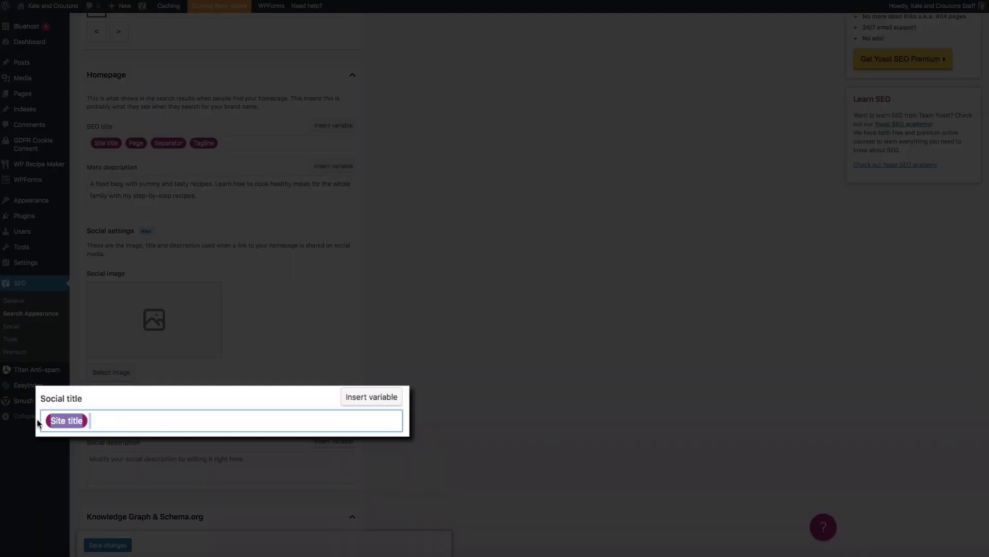
{"action": "key", "text": "BackSpace"}
{"action": "type", "text": "Kale and C"}
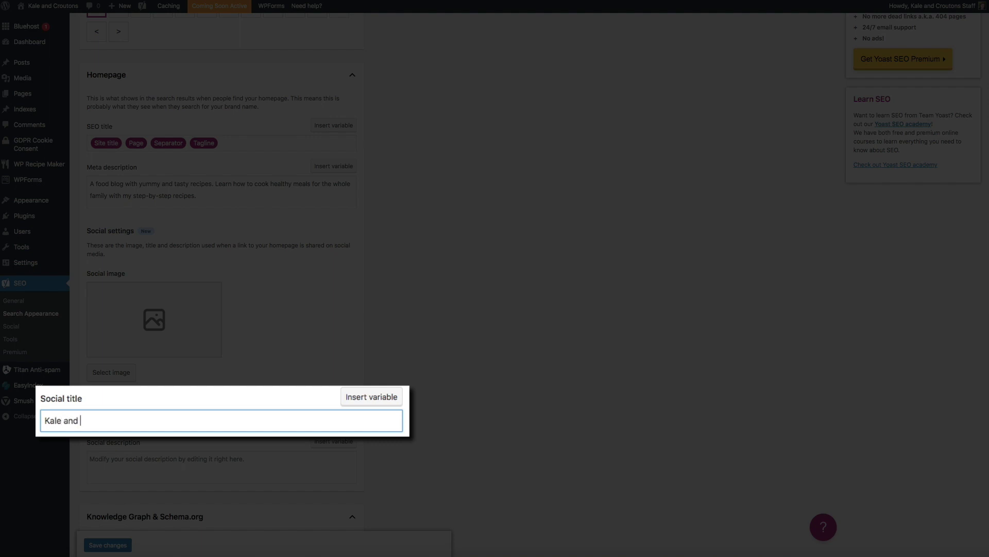
{"action": "type", "text": "routons - Healthy Food Blog Recipes"}
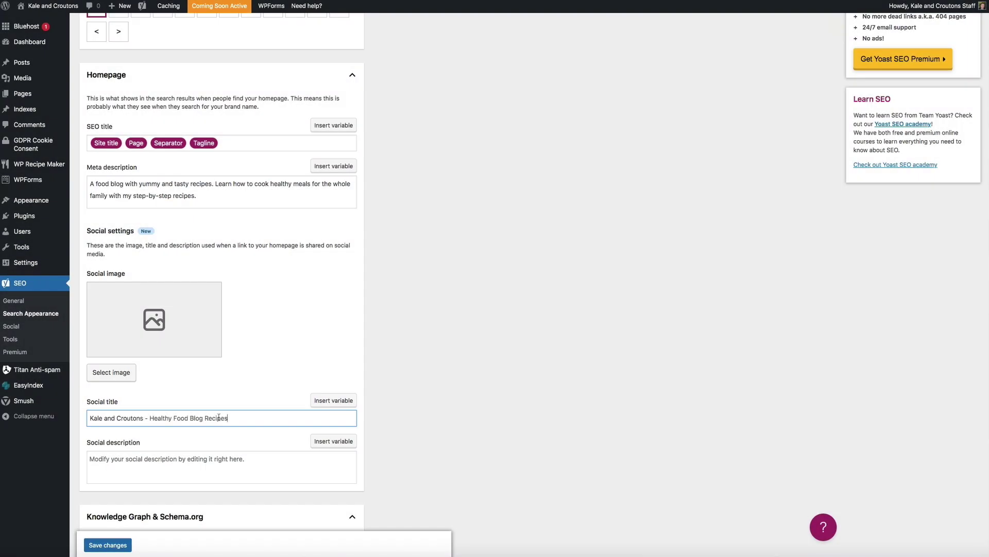
Step: Set the homepage's social description to "A food blog with yummy and tasty recipes. Learn how to cook healthy meals for the whole family with my step-by-step recipes."
{"action": "left_click", "coordinate": [107, 460]}
{"action": "type", "text": "A food blog with yummy and tasty recipes. Learn how to cook healthy meals for the whole family with my step-by-step recipes."}
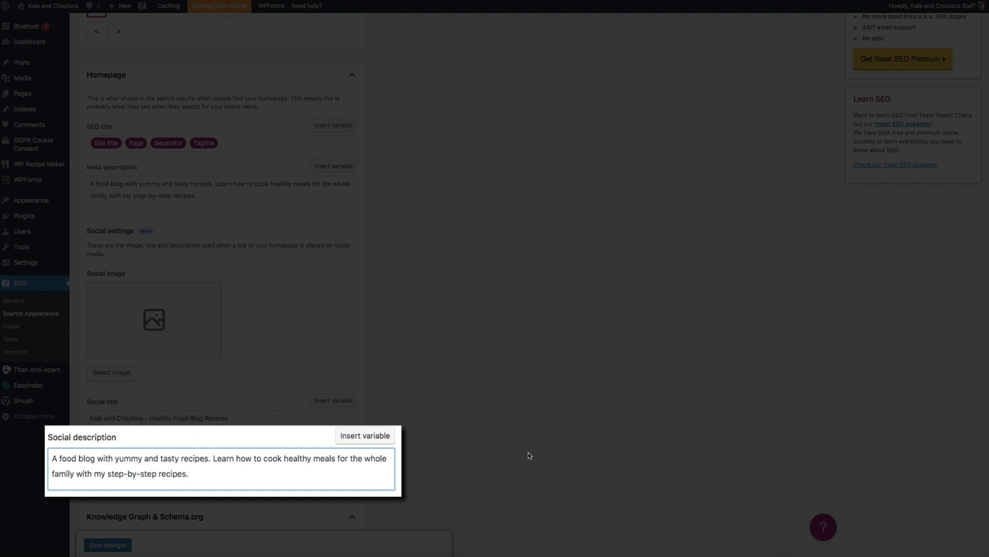
{"action": "scroll", "coordinate": [545, 354], "scroll_direction": "down", "scroll_amount": 4}
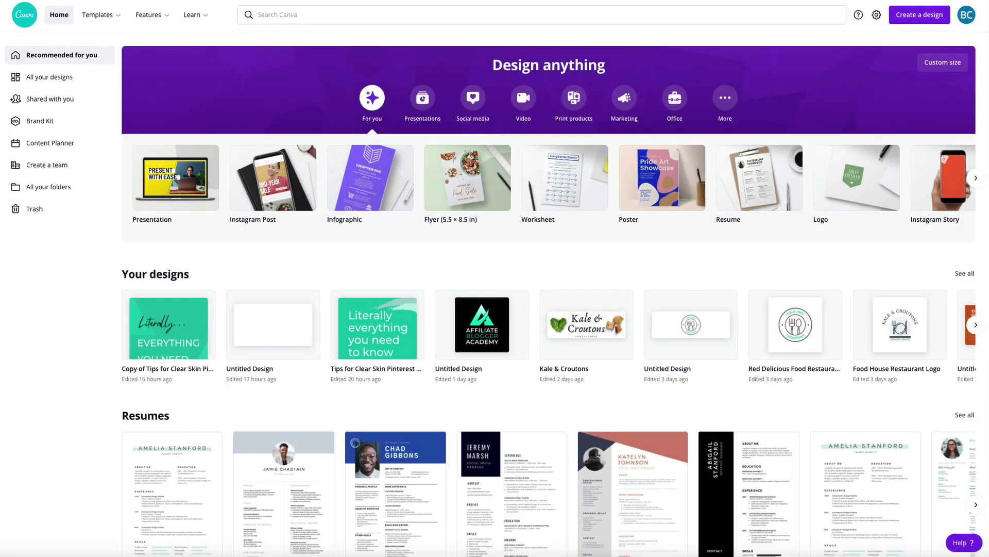
Step: Switch to Canva and create a new blank design with a custom size of 1200 x 630 px
{"action": "left_click", "coordinate": [916, 20]}
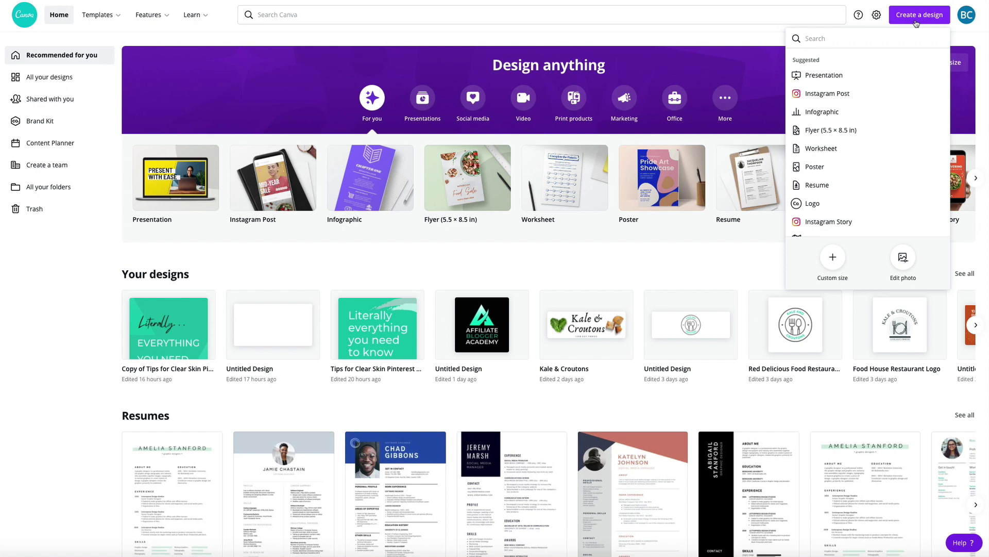
{"action": "left_click", "coordinate": [834, 260]}
{"action": "key", "text": "BackSpace"}
{"action": "key", "text": "BackSpace"}
{"action": "key", "text": "BackSpace"}
{"action": "type", "text": "1200"}
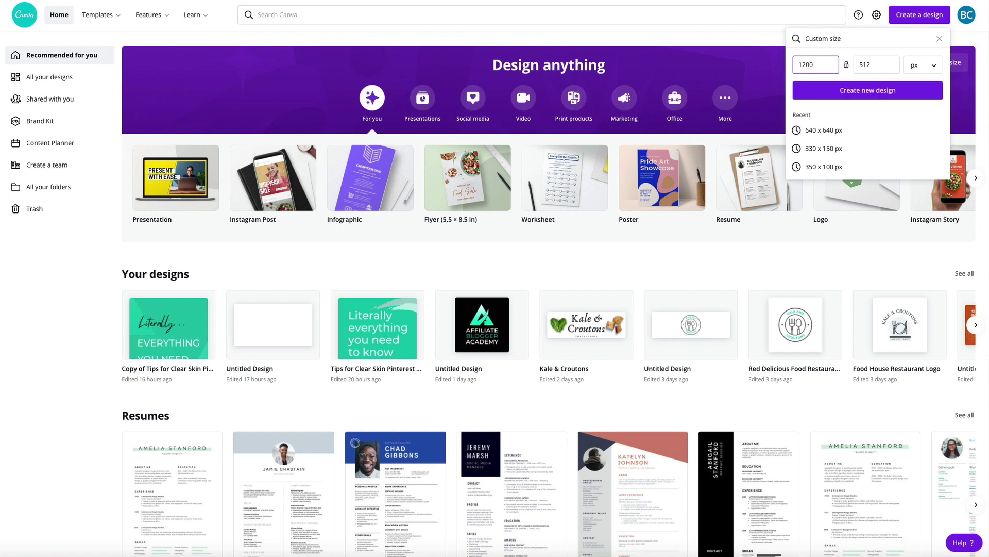
{"action": "key", "text": "Tab"}
{"action": "key", "text": "Tab"}
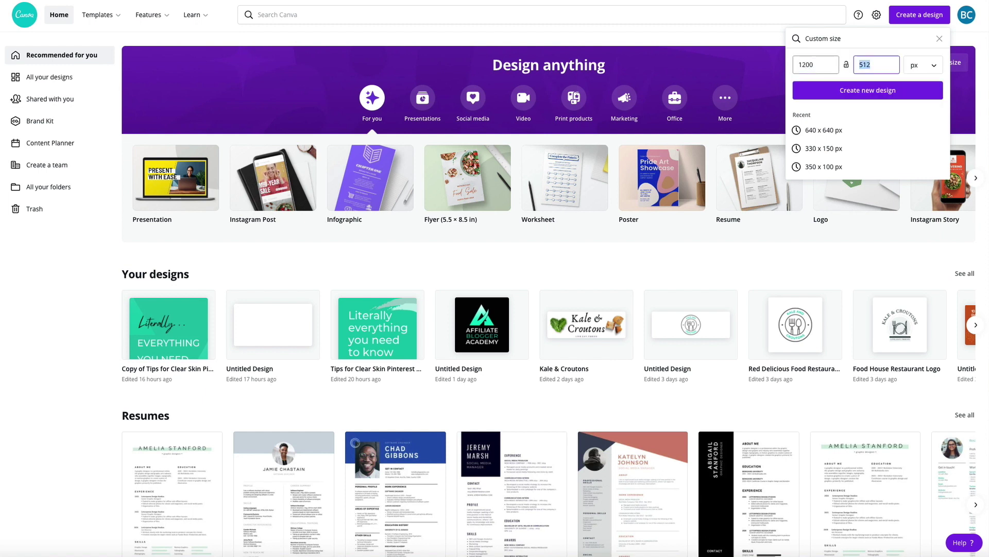
{"action": "key", "text": "BackSpace"}
{"action": "type", "text": "630"}
{"action": "left_click", "coordinate": [874, 90]}
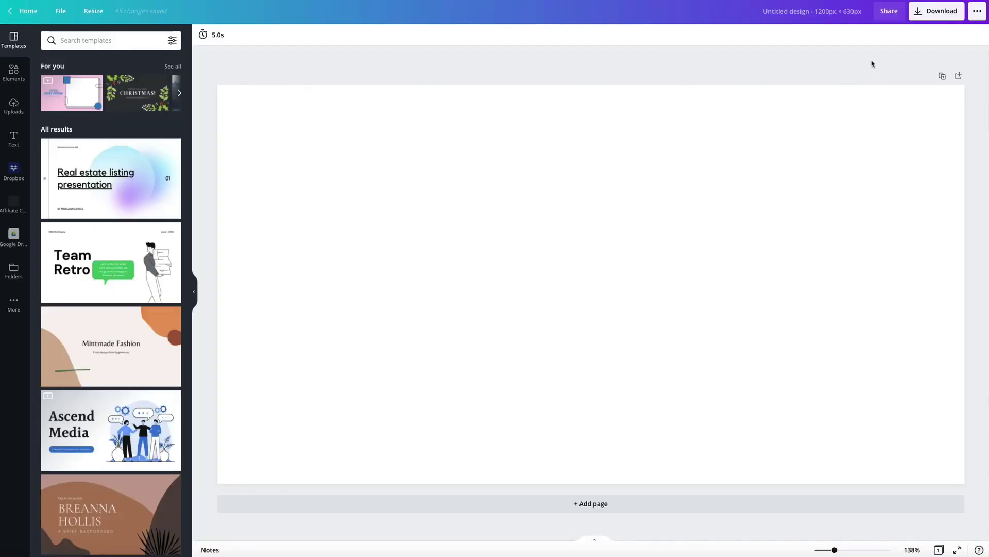
Step: Add a text layout to the blank design reading "Kale & Croutons" with the tagline "BEST OF BOTH WORLDS" beneath it
{"action": "left_click", "coordinate": [13, 139]}
{"action": "left_click", "coordinate": [75, 206]}
{"action": "triple_click", "coordinate": [552, 270]}
{"action": "type", "text": "Kale & Croutons"}
{"action": "left_click_drag", "start_coordinate": [440, 390], "coordinate": [745, 390]}
{"action": "type", "text": "BEST OF BOTH WORLDS"}
Step: Place the heart-shaped kale photo to the left of the text and the croutons photo to its right
{"action": "left_click", "coordinate": [14, 72]}
{"action": "left_click", "coordinate": [68, 115]}
{"action": "left_click_drag", "start_coordinate": [664, 273], "coordinate": [399, 268]}
{"action": "left_click", "coordinate": [119, 116]}
{"action": "left_click_drag", "start_coordinate": [577, 309], "coordinate": [821, 294]}
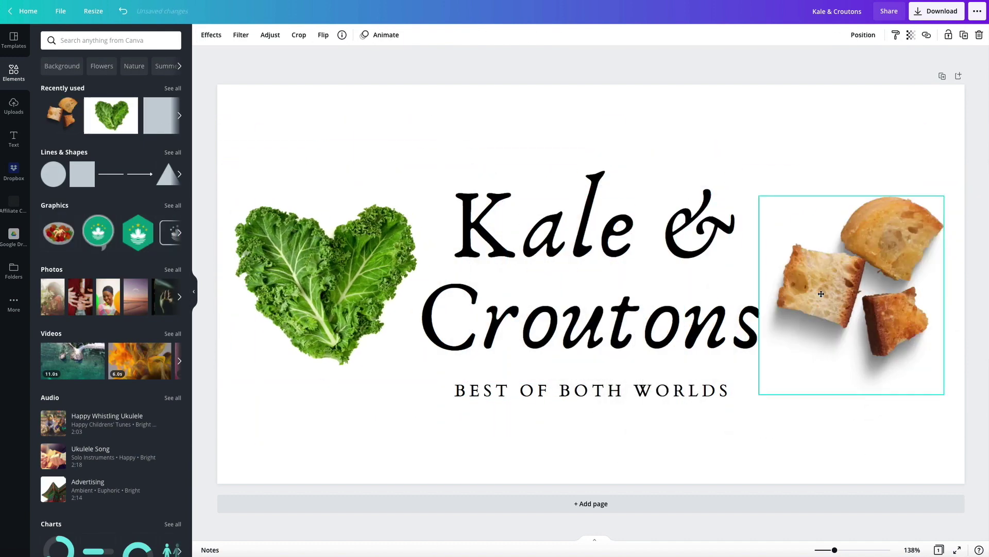
{"action": "left_click", "coordinate": [833, 447]}
Step: Download the finished Kale & Croutons design as a PNG and dismiss the saved-design dialog
{"action": "left_click", "coordinate": [937, 11]}
{"action": "left_click", "coordinate": [923, 185]}
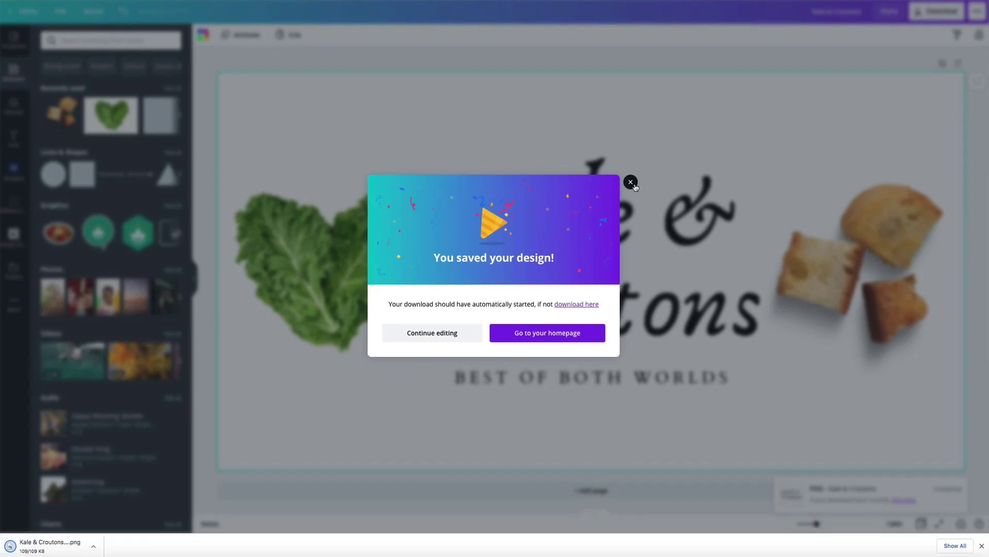
{"action": "left_click", "coordinate": [631, 183]}
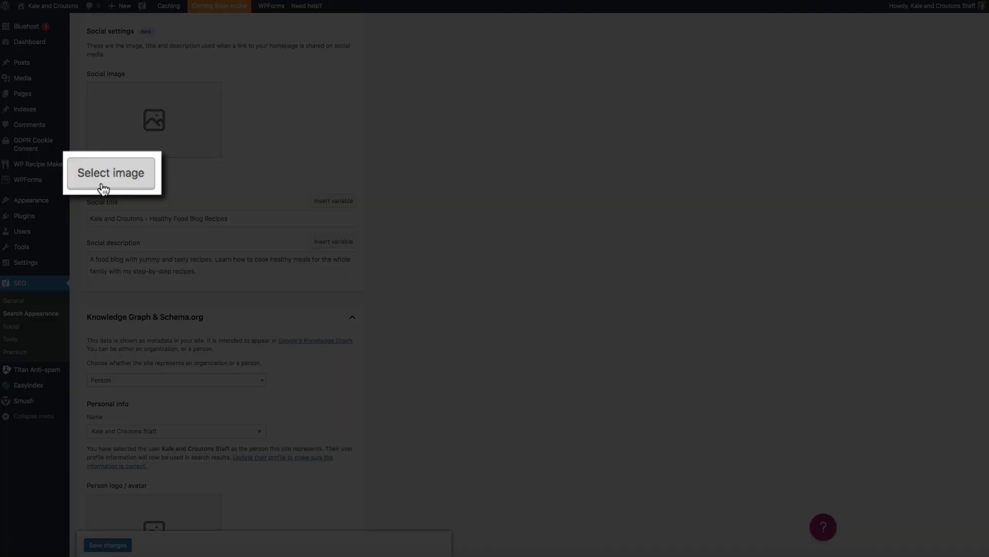
Step: Switch back to WordPress and upload "Kale & Croutons (4).png" from Downloads for the homepage's social image
{"action": "left_click", "coordinate": [104, 184]}
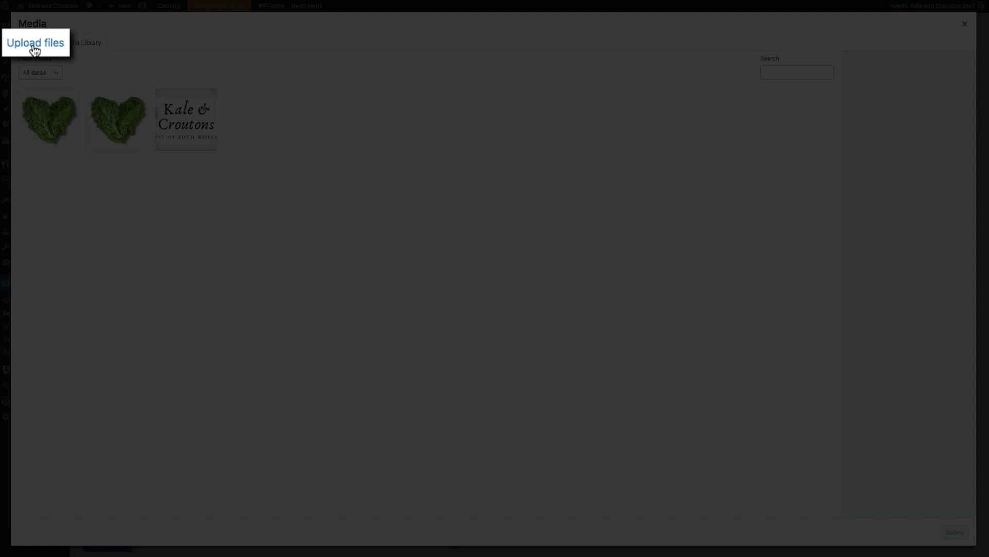
{"action": "left_click", "coordinate": [34, 47]}
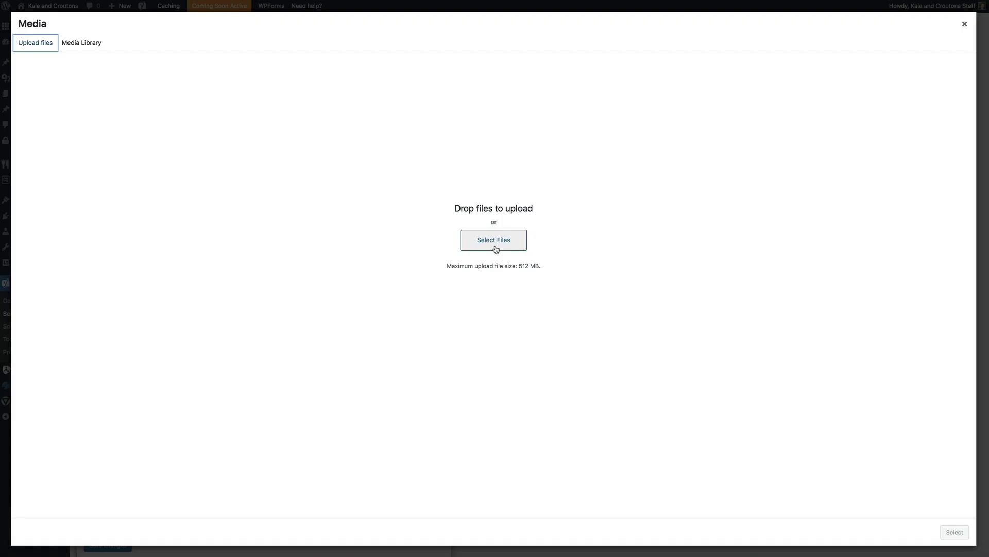
{"action": "left_click", "coordinate": [496, 249]}
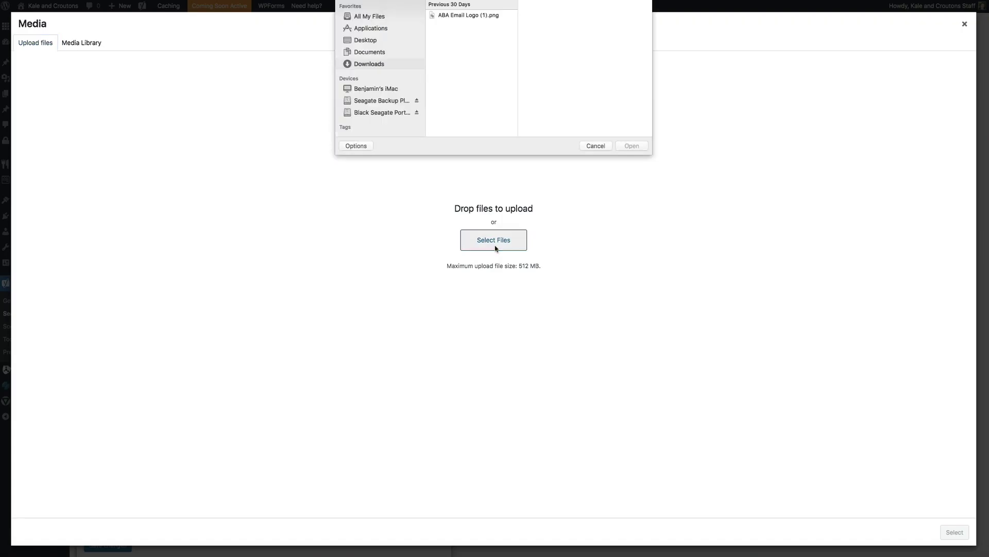
{"action": "left_click", "coordinate": [469, 32]}
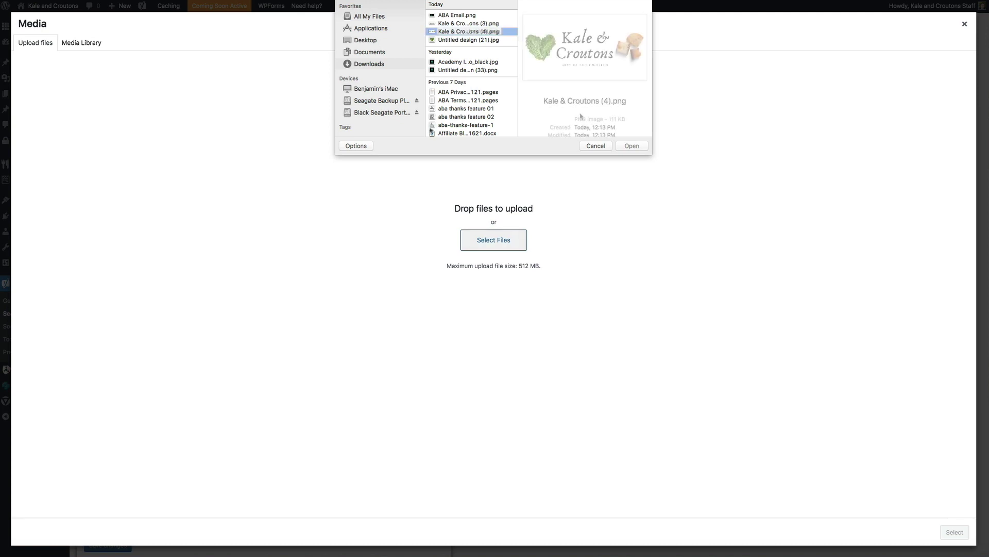
{"action": "left_click", "coordinate": [632, 146]}
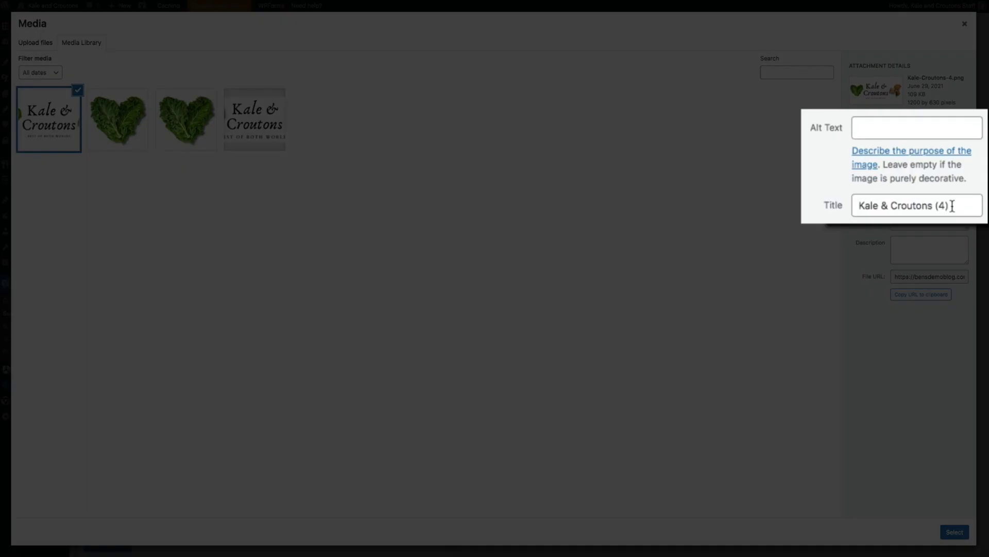
Step: Title the uploaded image "Kale & Croutons - Best of Both Worlds", add the alt text "kale and croutons logo", and use it as the social image
{"action": "left_click", "coordinate": [952, 206]}
{"action": "key", "text": "BackSpace"}
{"action": "key", "text": "BackSpace"}
{"action": "key", "text": "BackSpace"}
{"action": "type", "text": "- Best of Both Wor"}
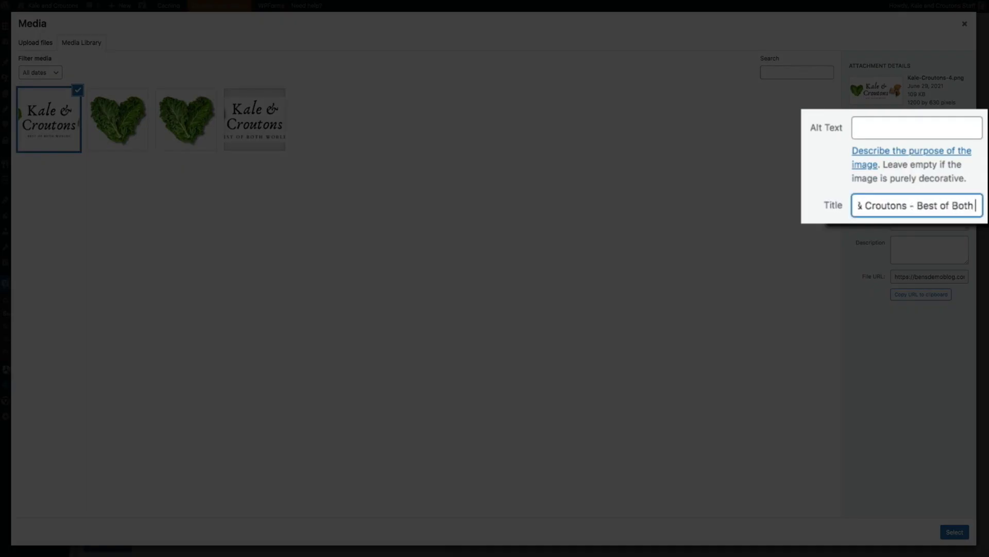
{"action": "type", "text": "kale and"}
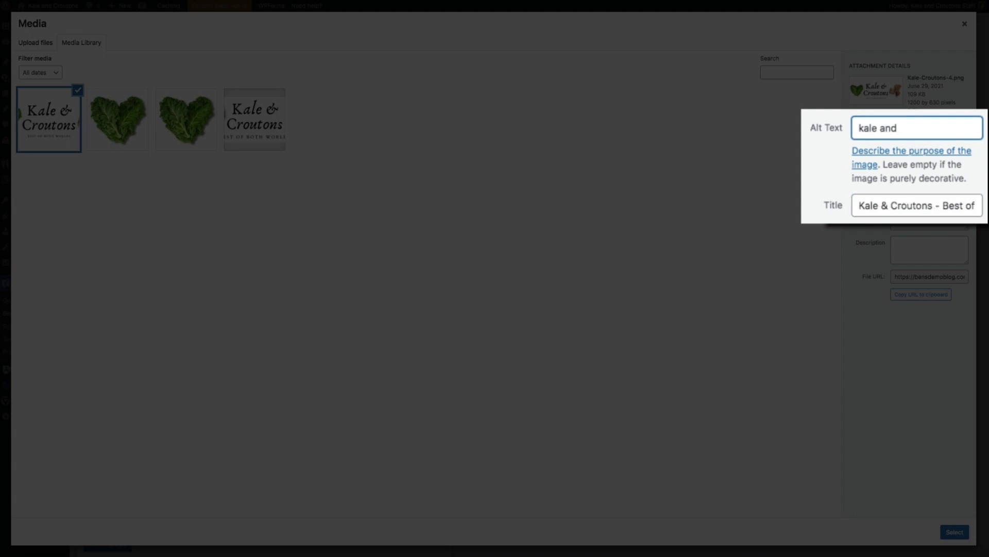
{"action": "type", "text": "croutons logo"}
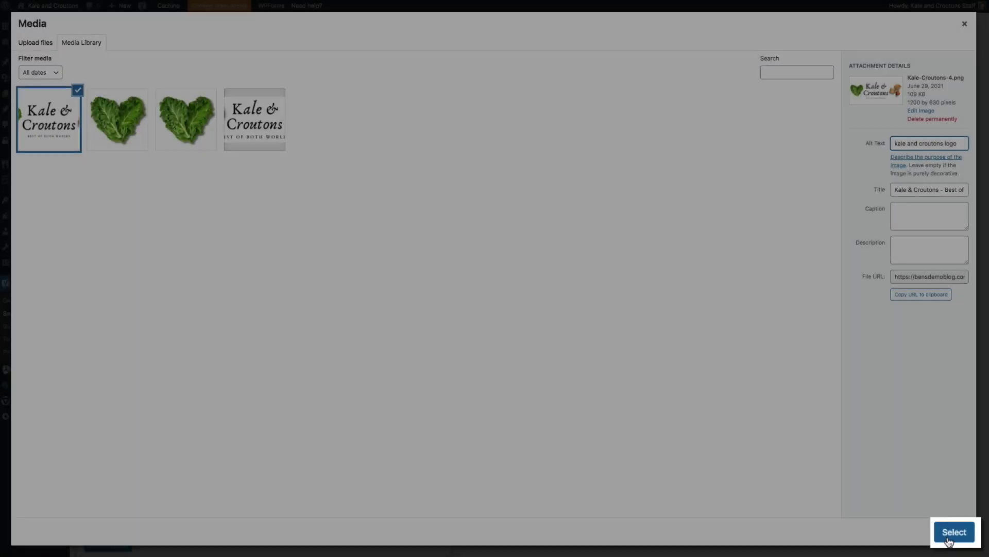
{"action": "left_click", "coordinate": [948, 541]}
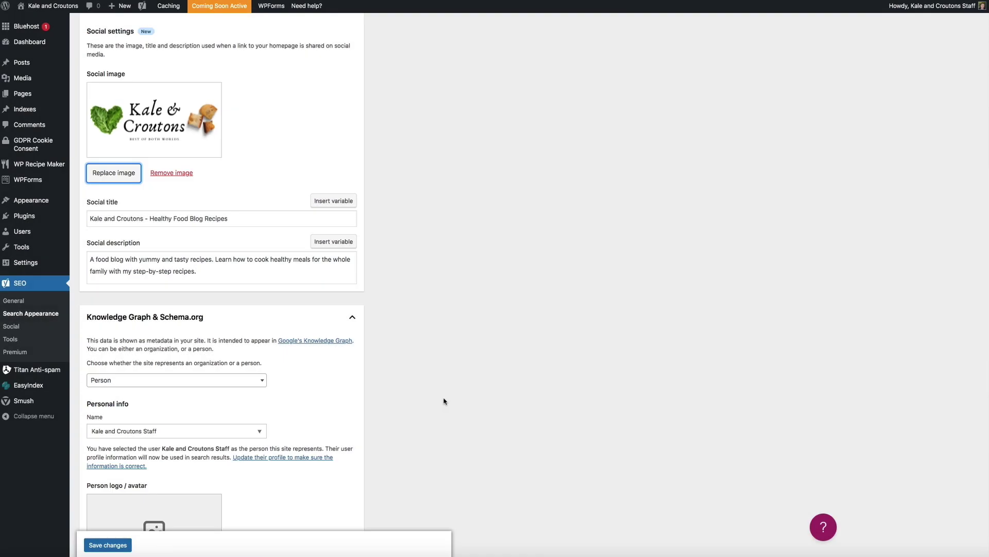
Step: Use Kale-Croutons-4.png from the media library as the person logo / avatar and save the search appearance changes
{"action": "scroll", "coordinate": [444, 400], "scroll_direction": "down", "scroll_amount": 5}
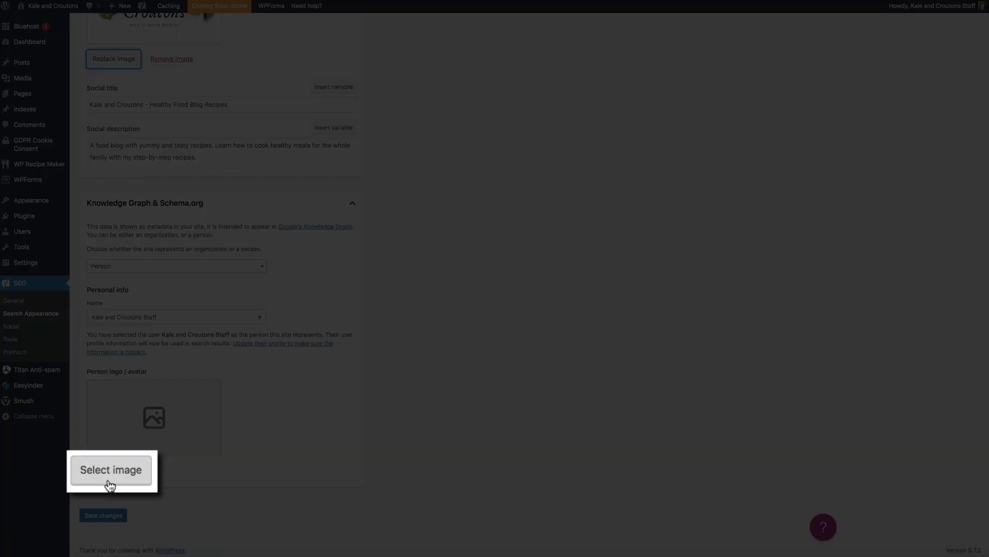
{"action": "left_click", "coordinate": [109, 480]}
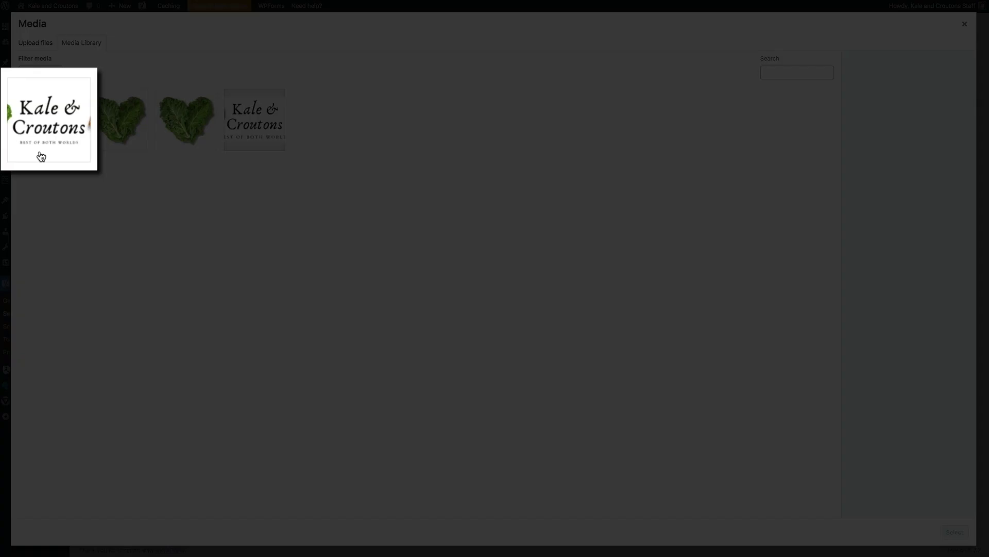
{"action": "left_click", "coordinate": [41, 156]}
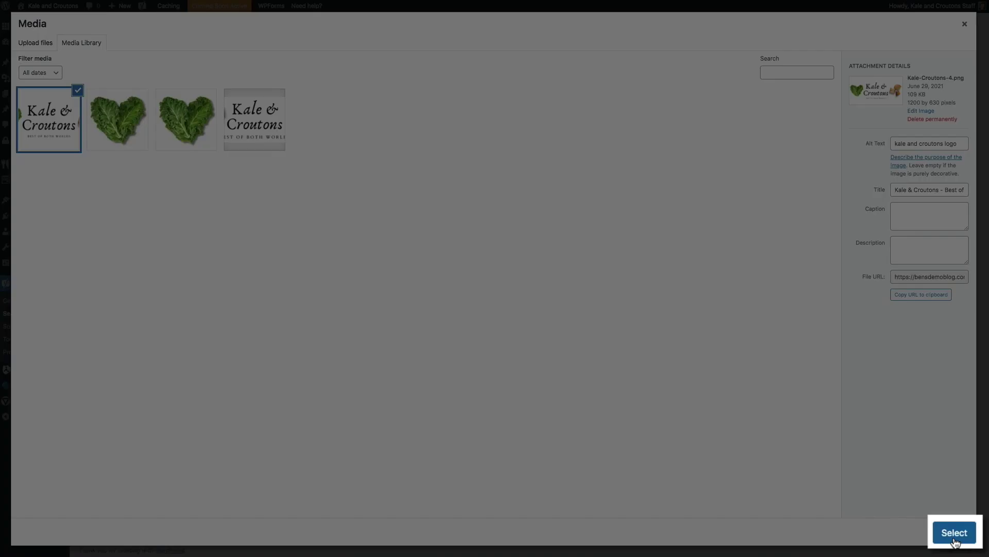
{"action": "left_click", "coordinate": [955, 541]}
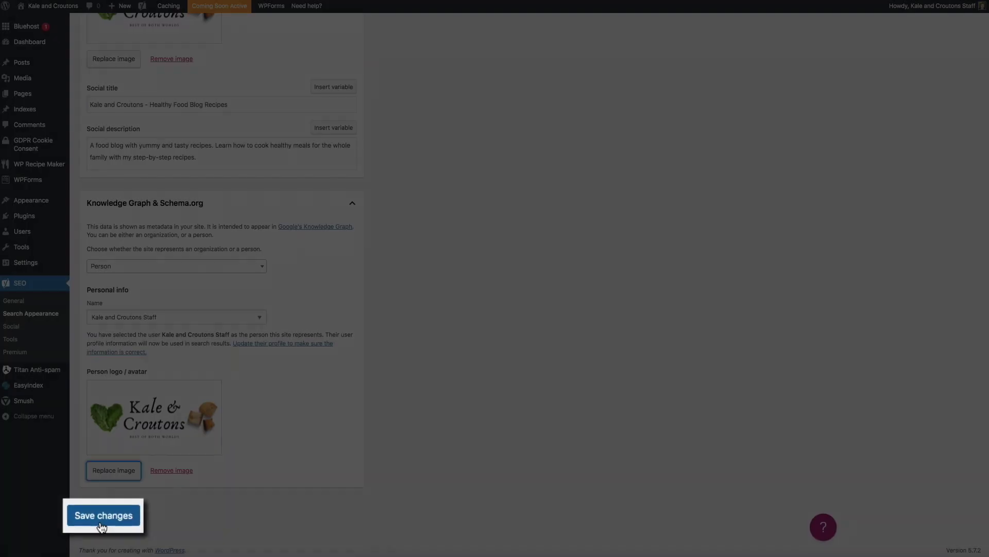
{"action": "left_click", "coordinate": [102, 521]}
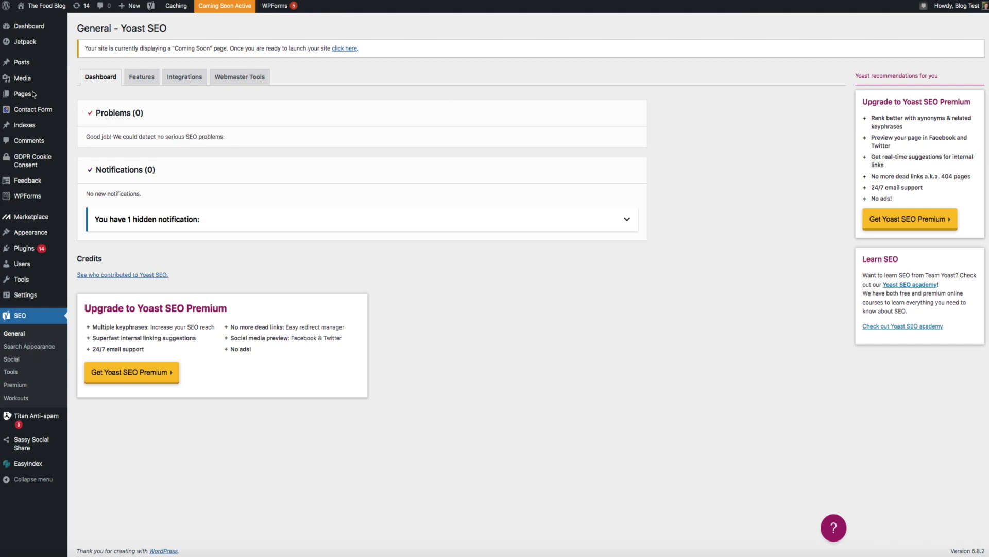
Step: Go to the list of all pages and open the About page for editing
{"action": "mouse_move", "coordinate": [34, 94]}
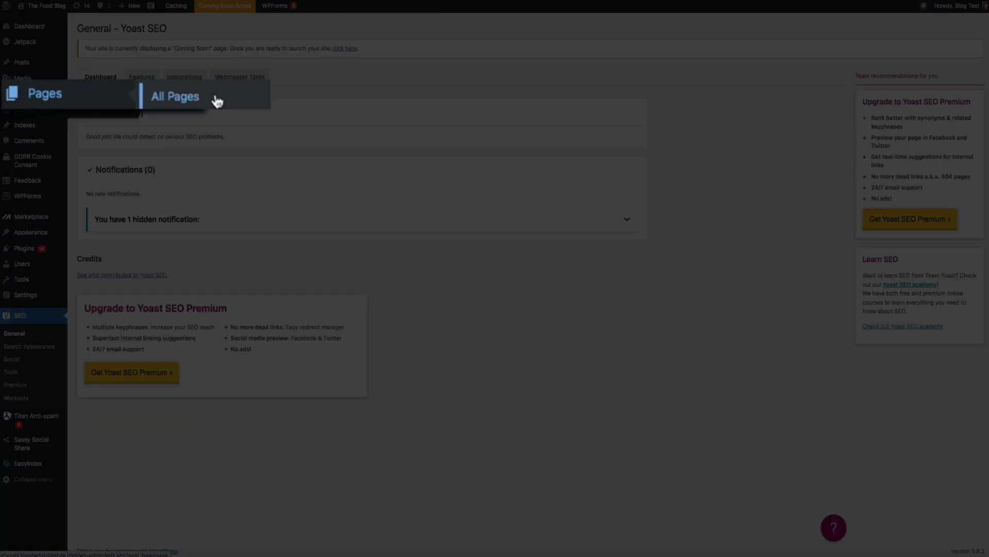
{"action": "left_click", "coordinate": [217, 101]}
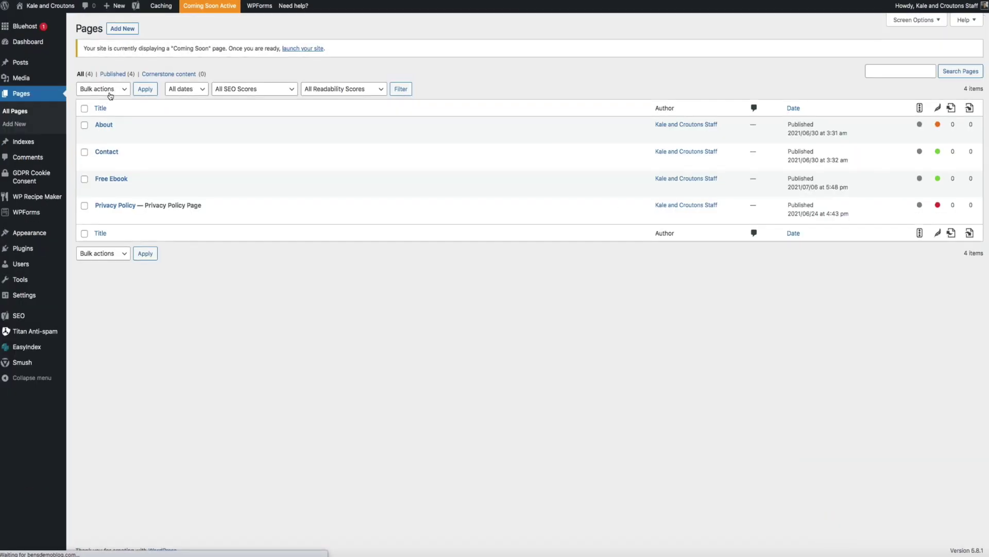
{"action": "mouse_move", "coordinate": [99, 134]}
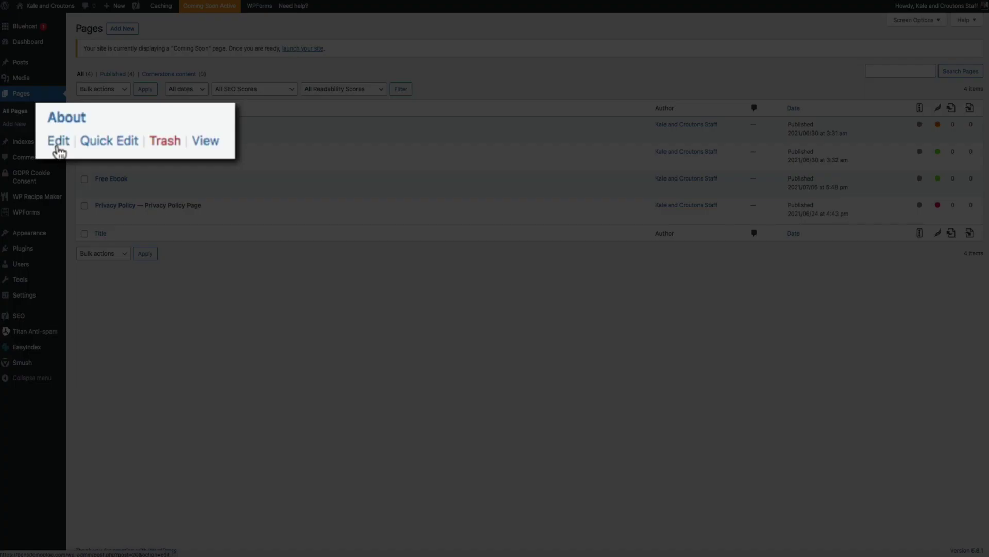
{"action": "left_click", "coordinate": [59, 147]}
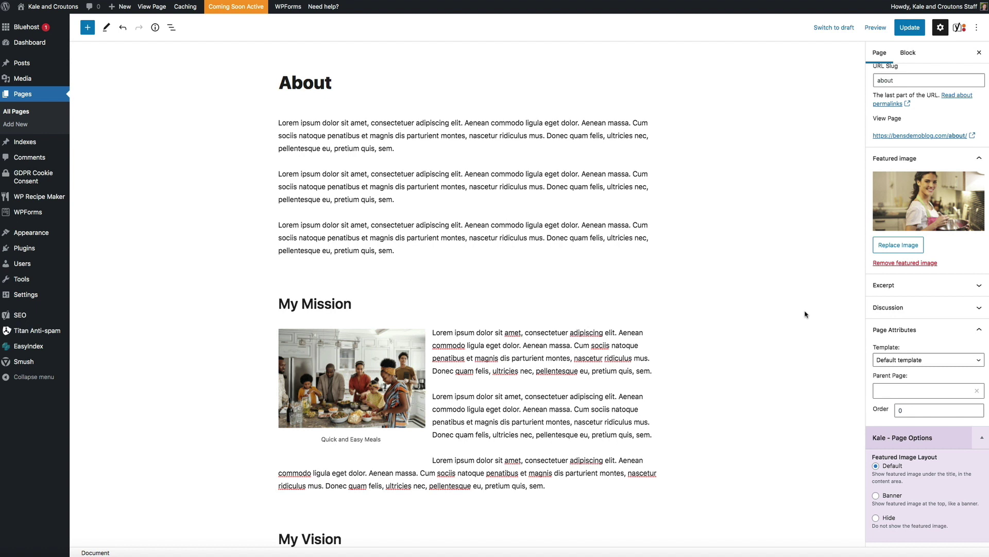
Step: Show the About page's Google preview in its Yoast SEO settings as a desktop result
{"action": "scroll", "coordinate": [806, 314], "scroll_direction": "down", "scroll_amount": 10}
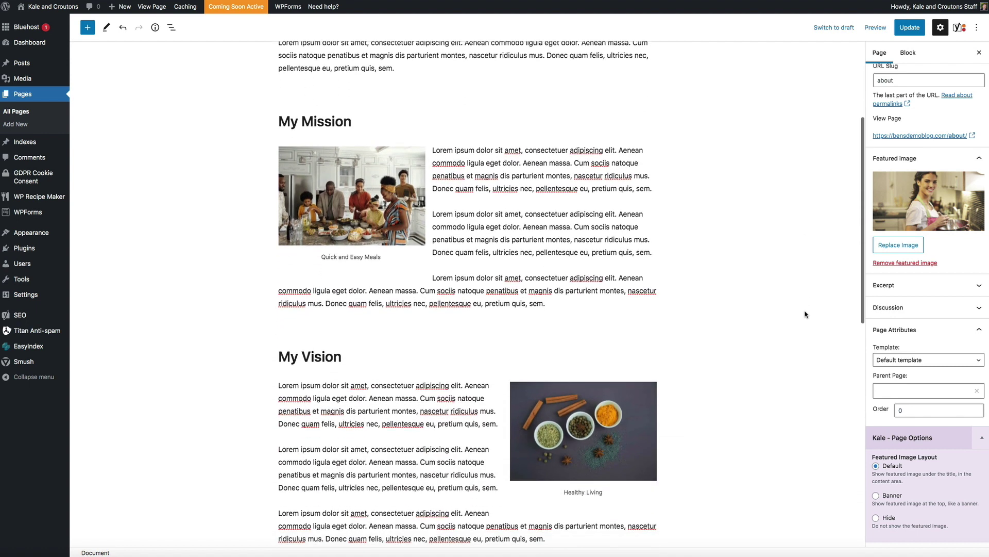
{"action": "scroll", "coordinate": [805, 314], "scroll_direction": "down", "scroll_amount": 5}
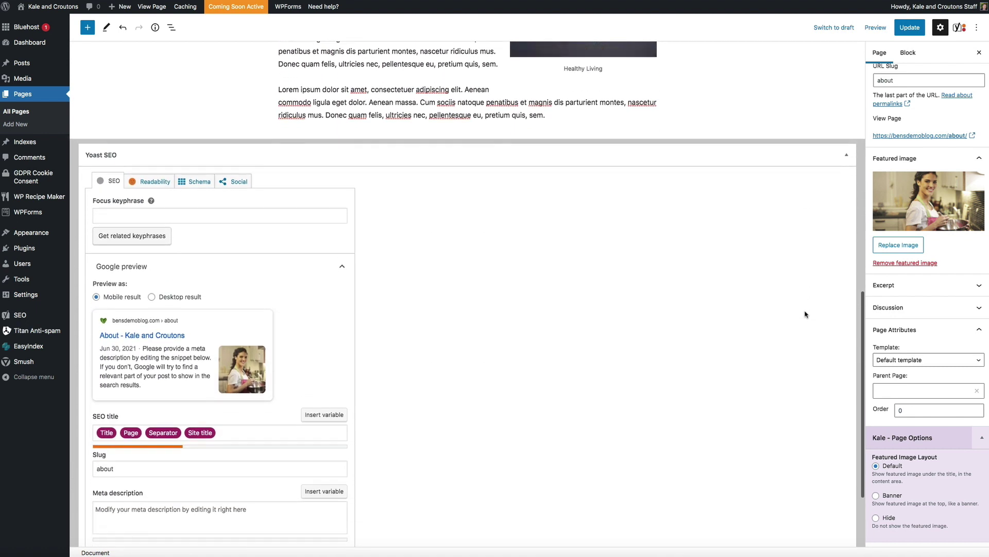
{"action": "scroll", "coordinate": [806, 313], "scroll_direction": "down", "scroll_amount": 2}
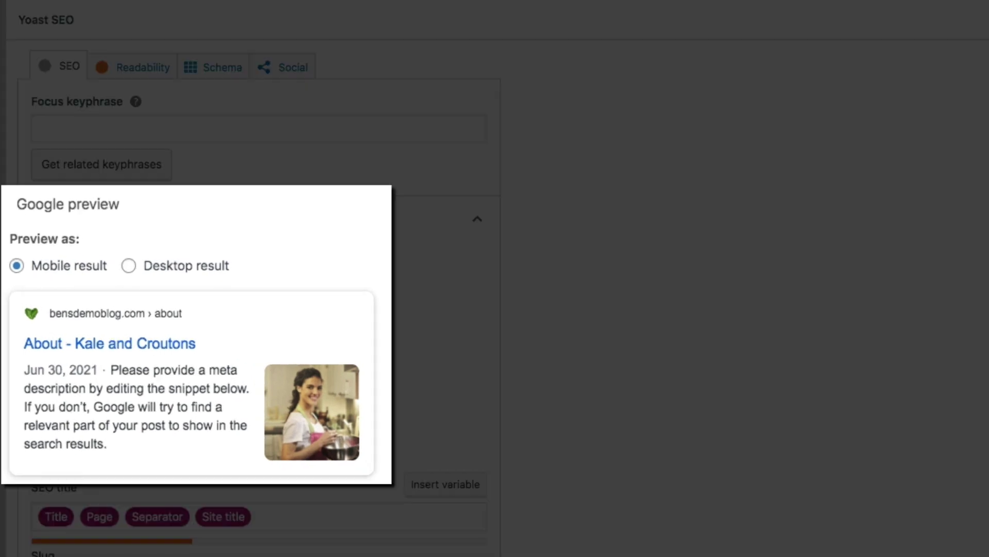
{"action": "left_click", "coordinate": [129, 269]}
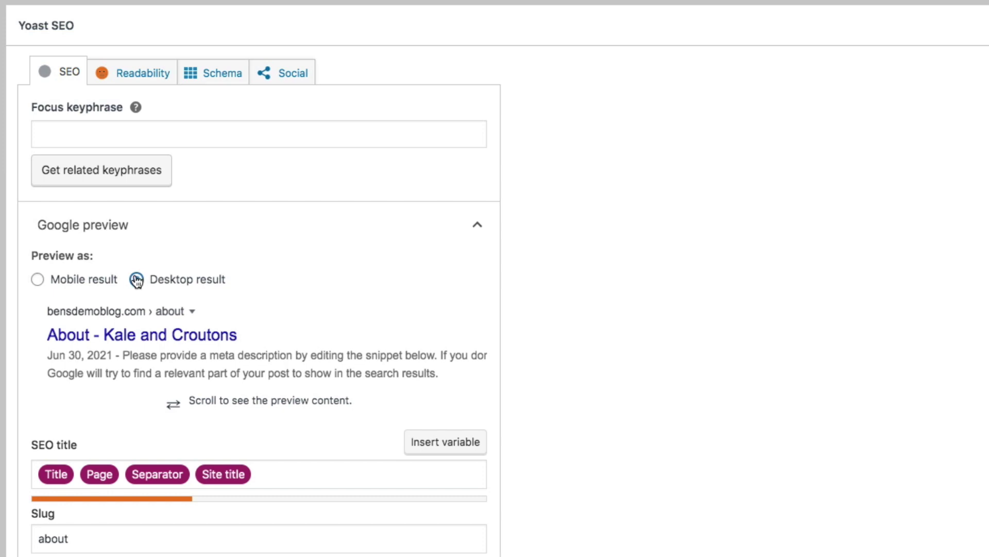
Step: Preview the About page as a mobile result and replace its SEO title with "About Me - Kale and Croutons: Best of Both Worlds"
{"action": "left_click", "coordinate": [37, 280]}
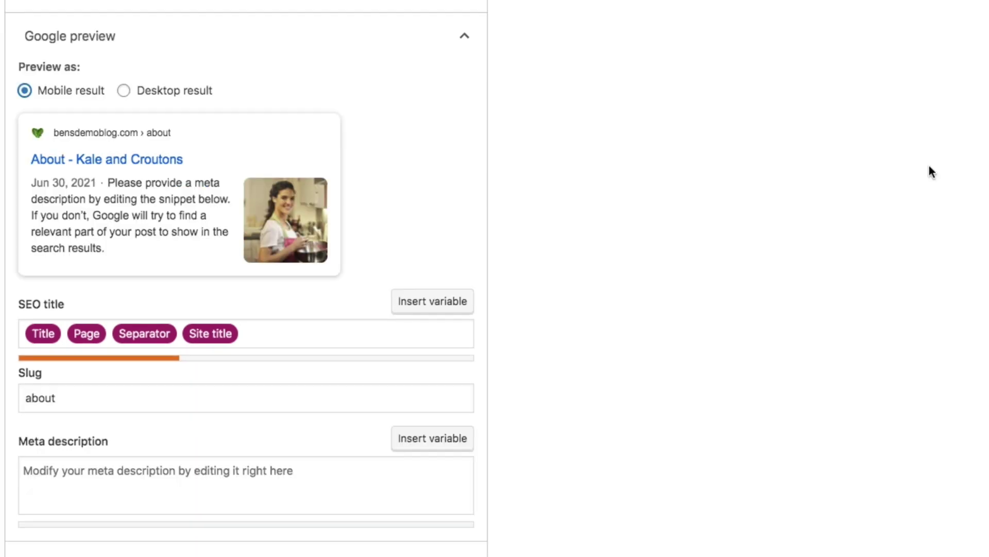
{"action": "left_click", "coordinate": [428, 309]}
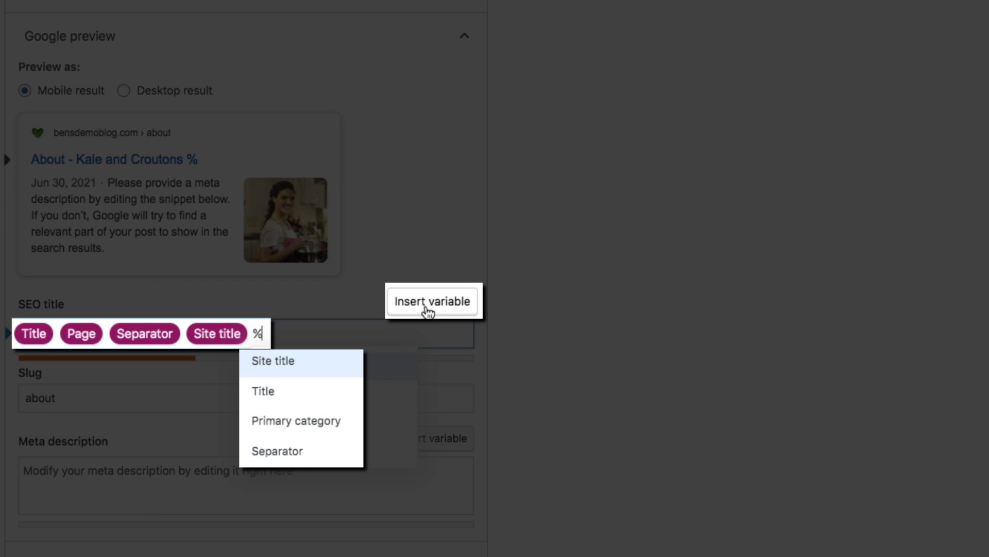
{"action": "key", "text": "BackSpace"}
{"action": "key", "text": "ctrl+a"}
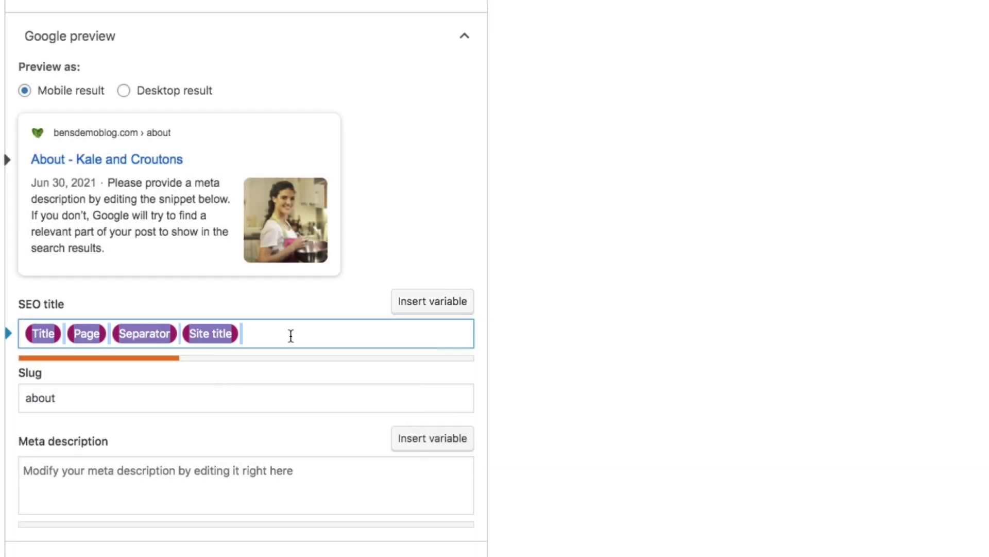
{"action": "type", "text": "Abou"}
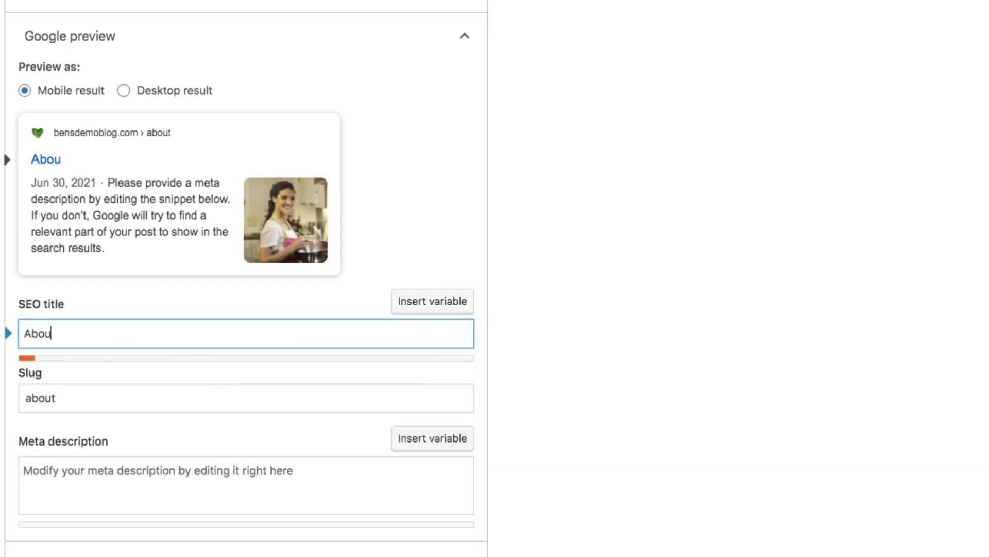
{"action": "type", "text": "t Me - Ka"}
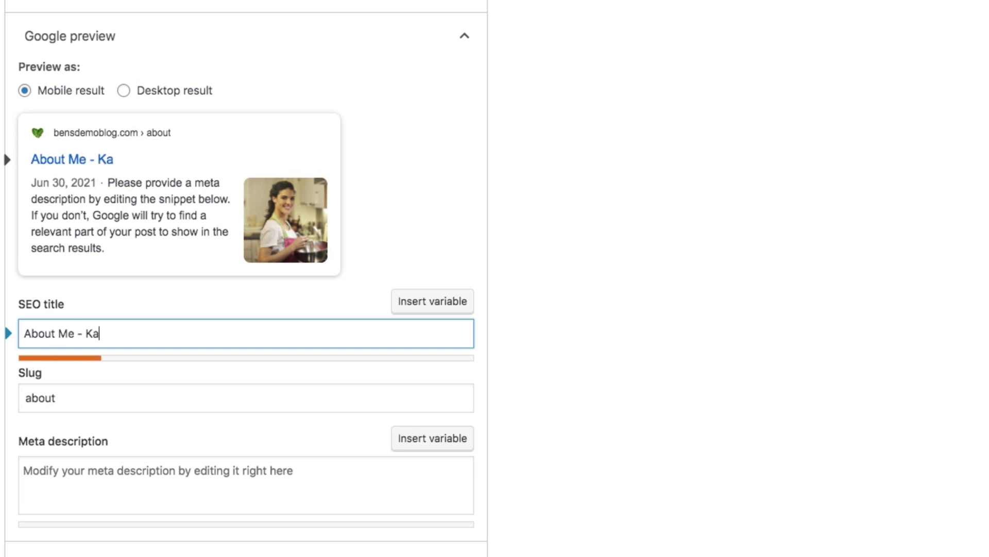
{"action": "type", "text": "le and C"}
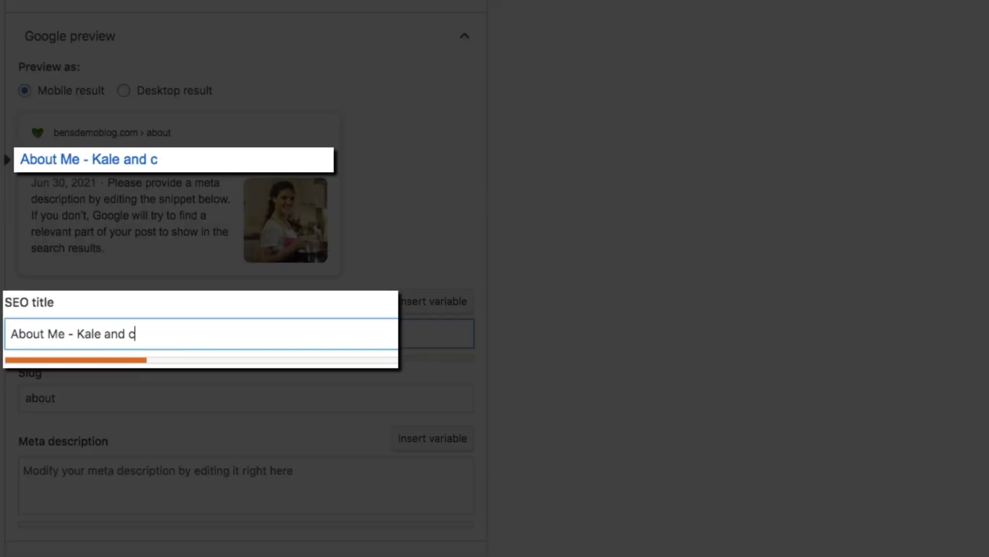
{"action": "type", "text": "routons"}
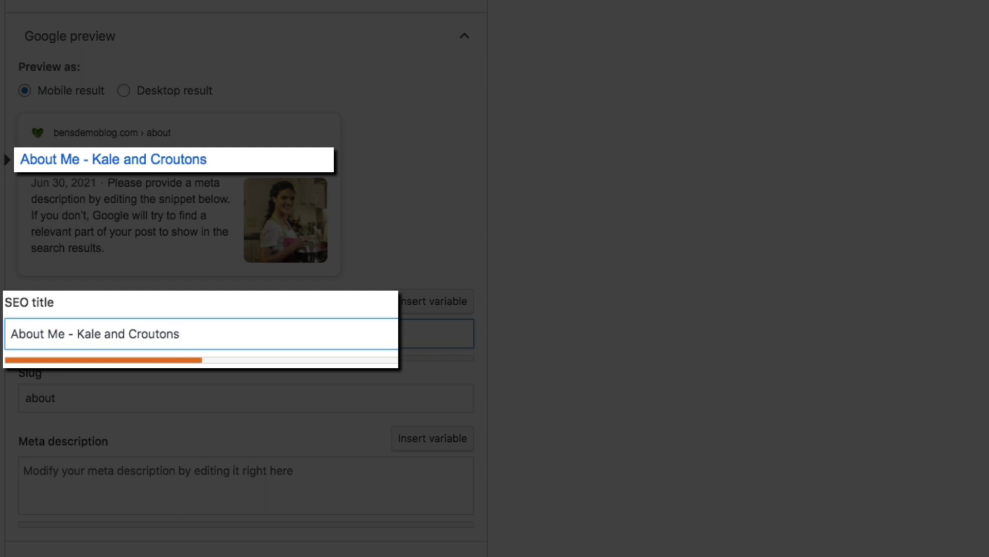
{"action": "type", "text": ": Best of Both W"}
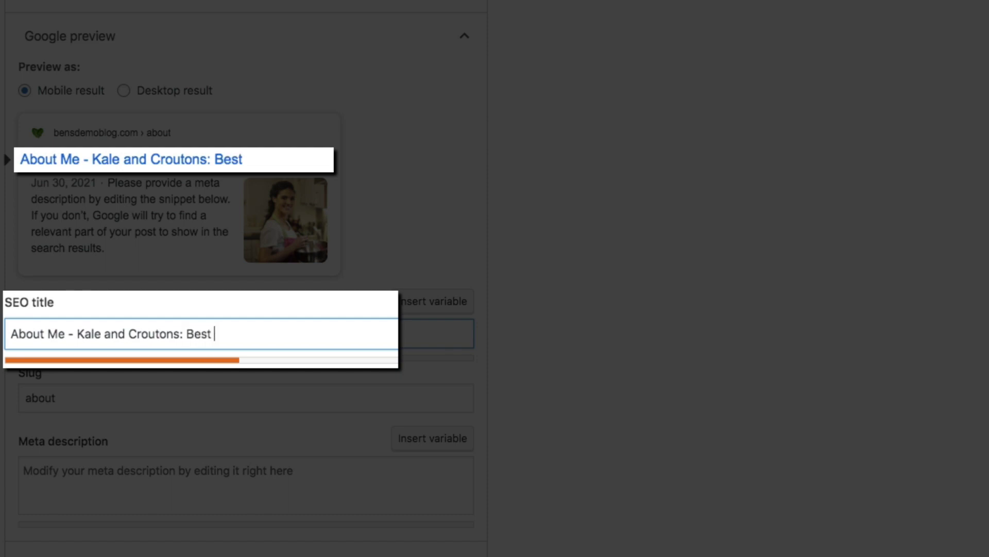
{"action": "type", "text": "orlds"}
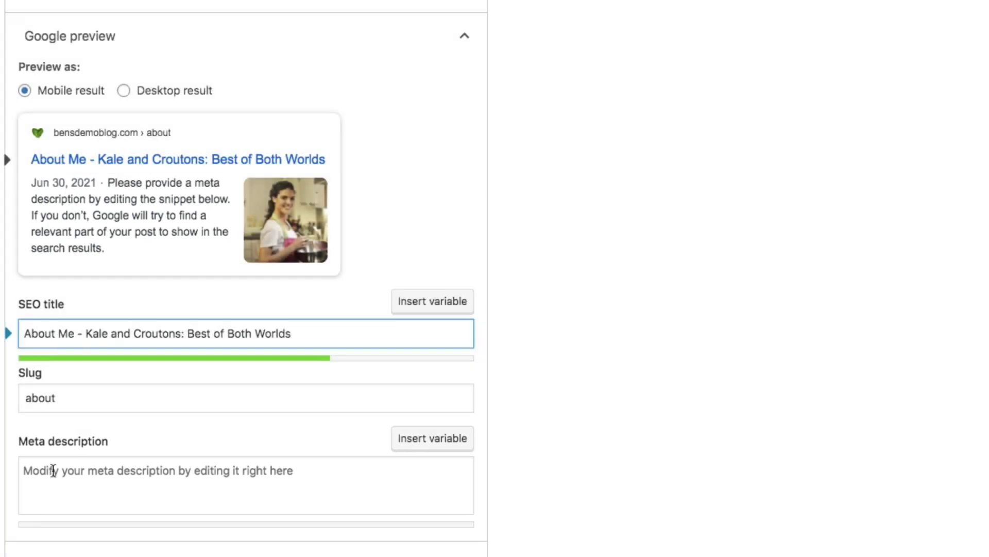
Step: Enter the meta description: a first-name introduction and "Thanks for stopping by my food blog! Here you'll find all the healthy recipes you need to start living right!"
{"action": "left_click", "coordinate": [53, 471]}
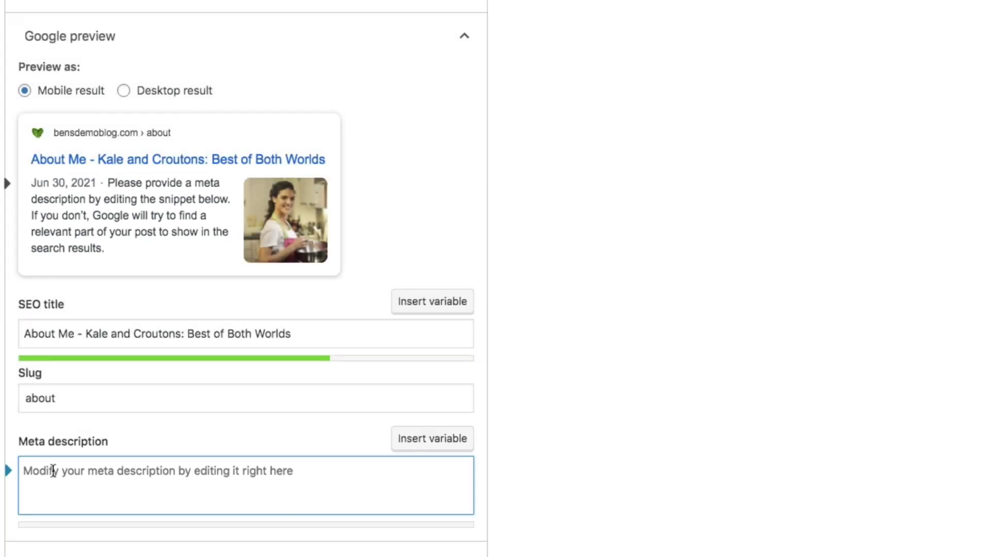
{"action": "type", "text": "Hi, I'm Caley! T"}
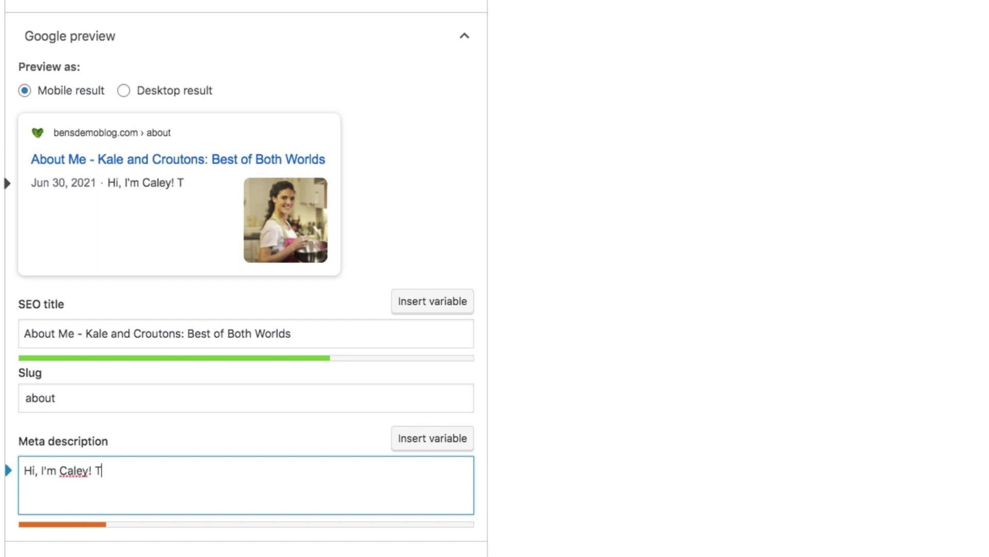
{"action": "type", "text": "hanks for s"}
{"action": "type", "text": "top"}
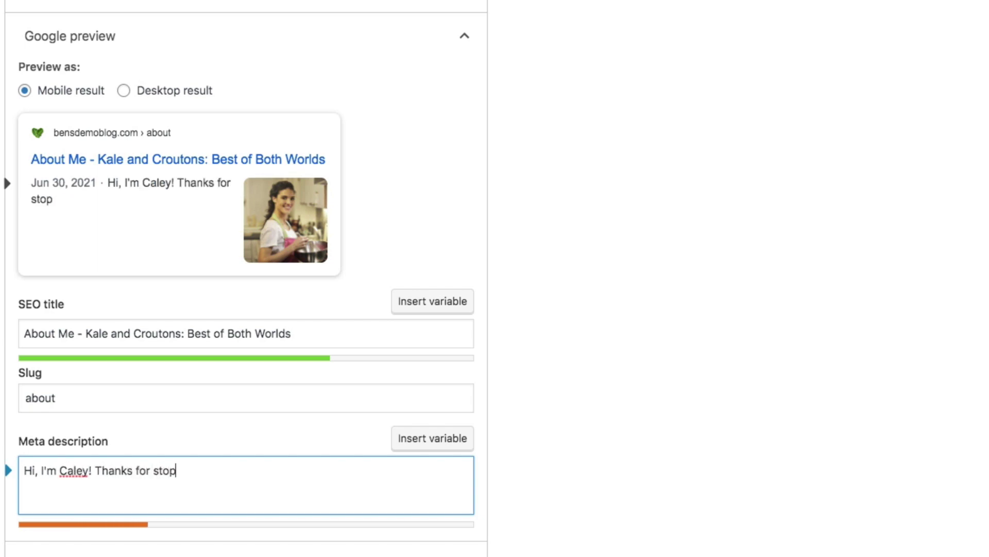
{"action": "type", "text": "ping by m"}
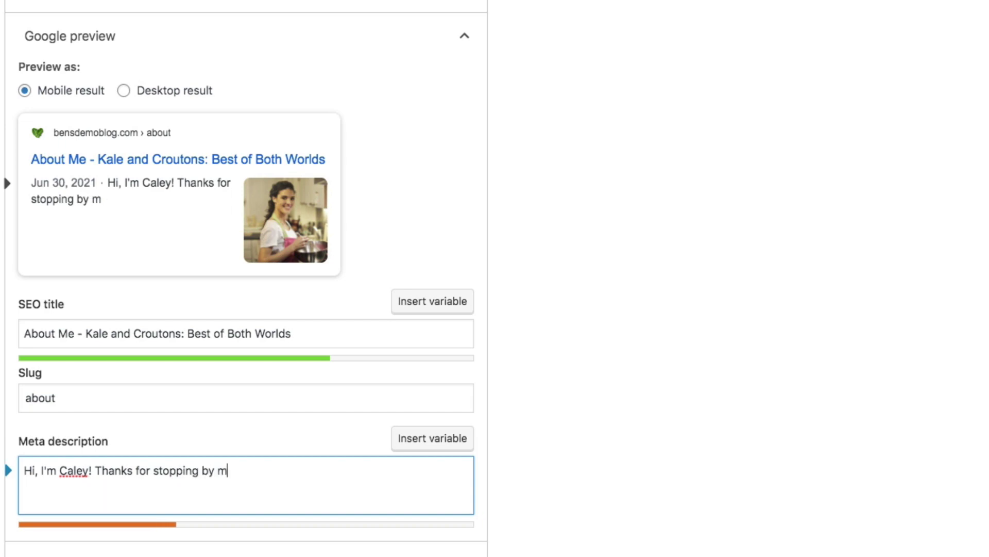
{"action": "type", "text": "y food blog! Here"}
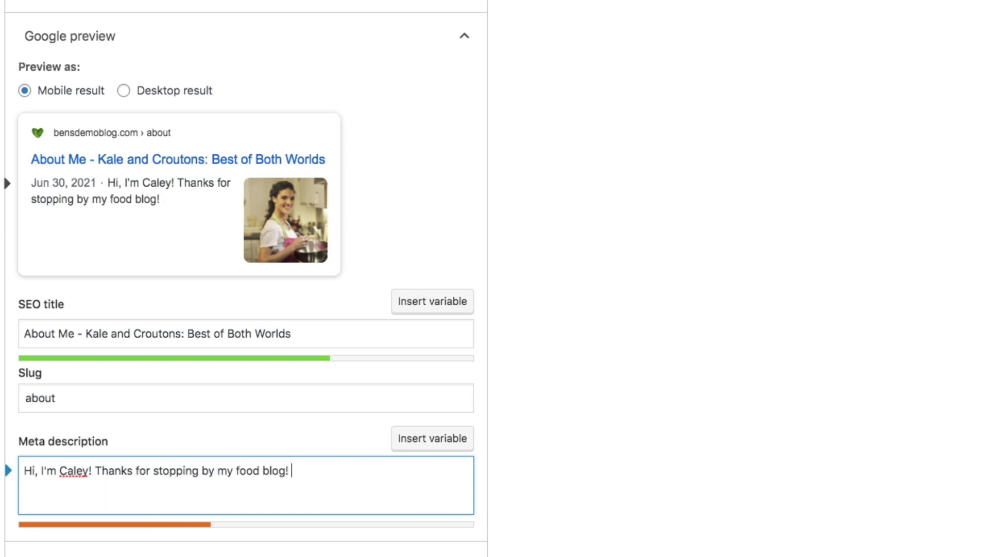
{"action": "key", "text": "BackSpace"}
{"action": "key", "text": "BackSpace"}
{"action": "type", "text": "ere you'll find all t"}
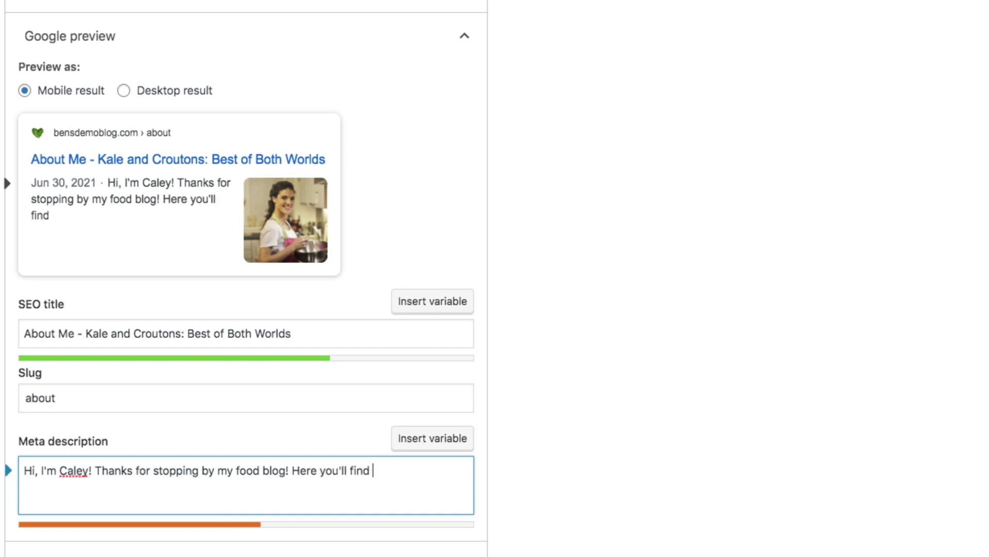
{"action": "type", "text": "he "}
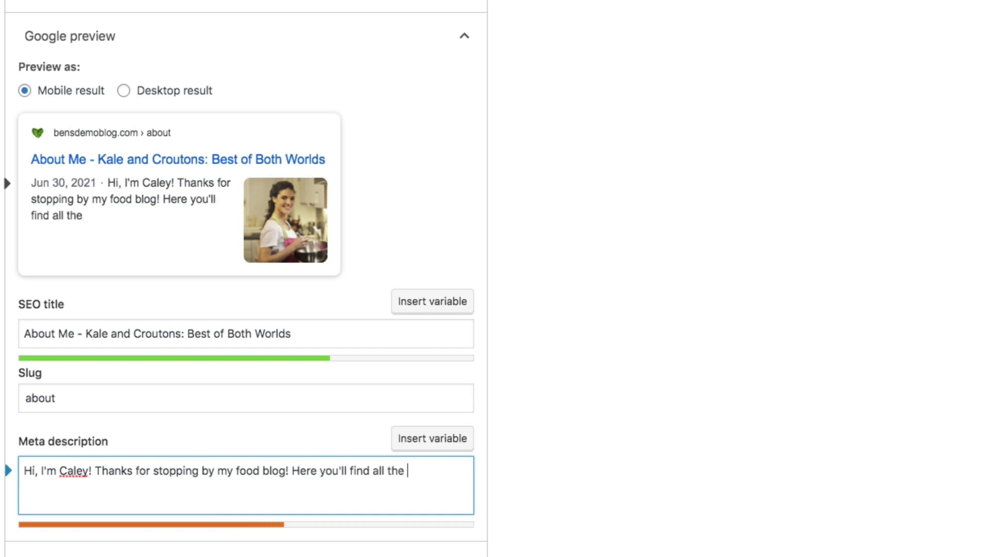
{"action": "type", "text": "healthy"}
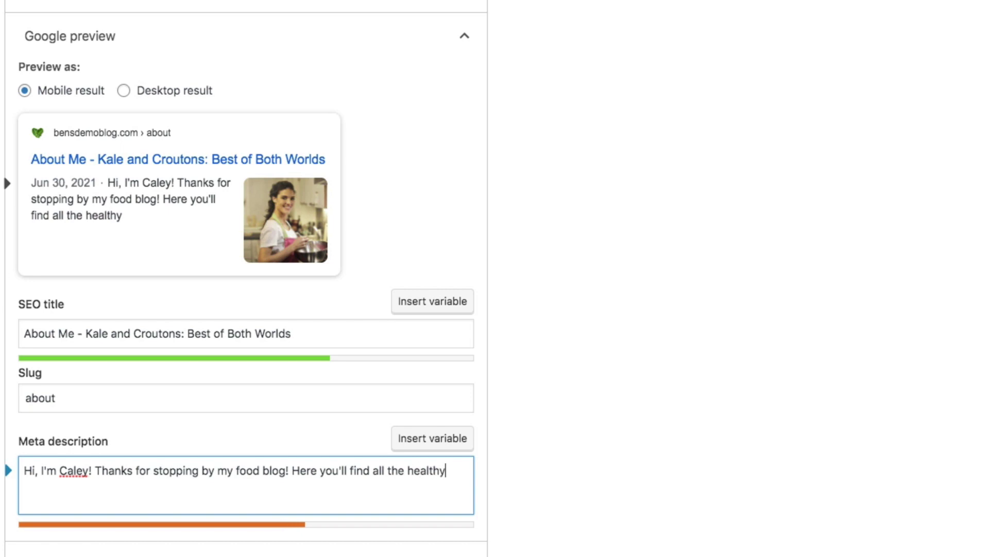
{"action": "type", "text": " recipes "}
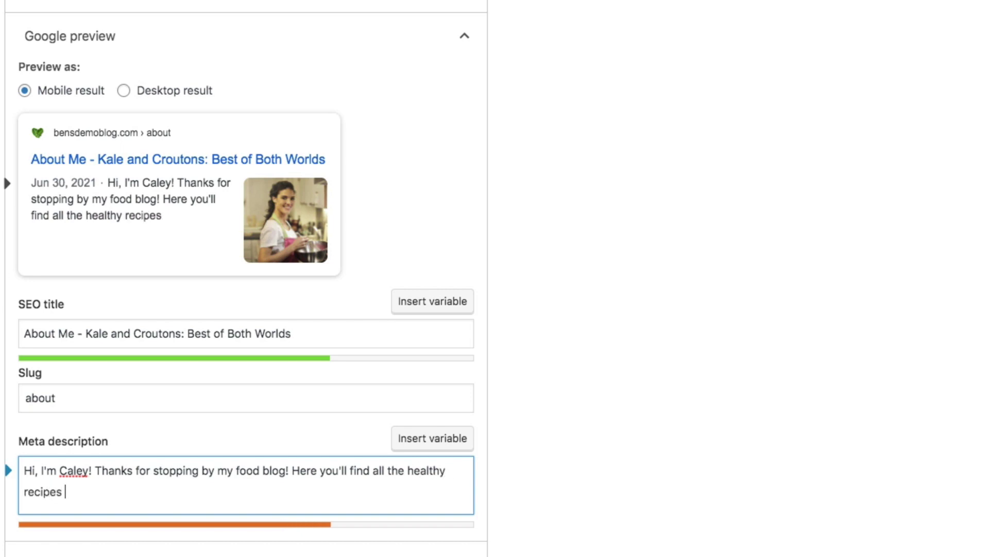
{"action": "type", "text": "you need to star"}
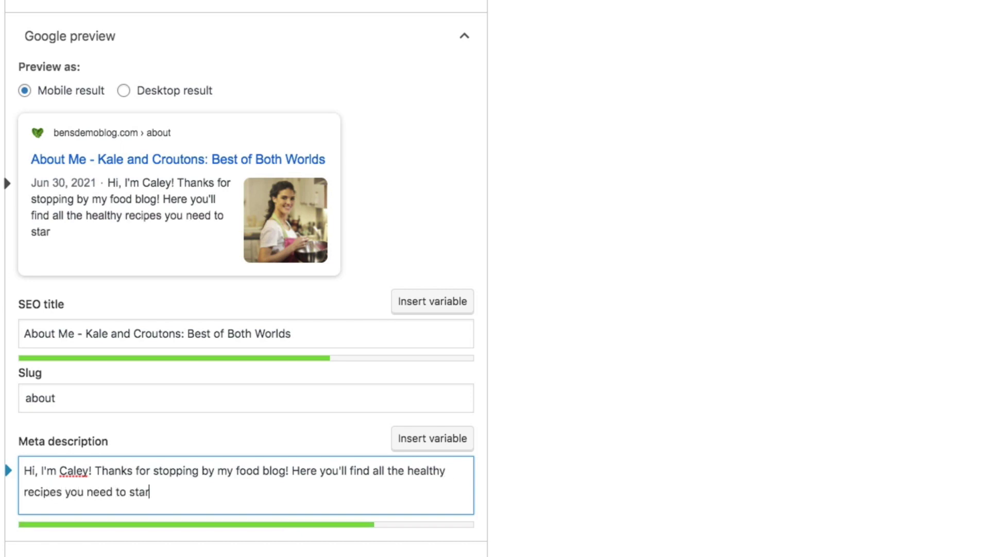
{"action": "type", "text": "t living "}
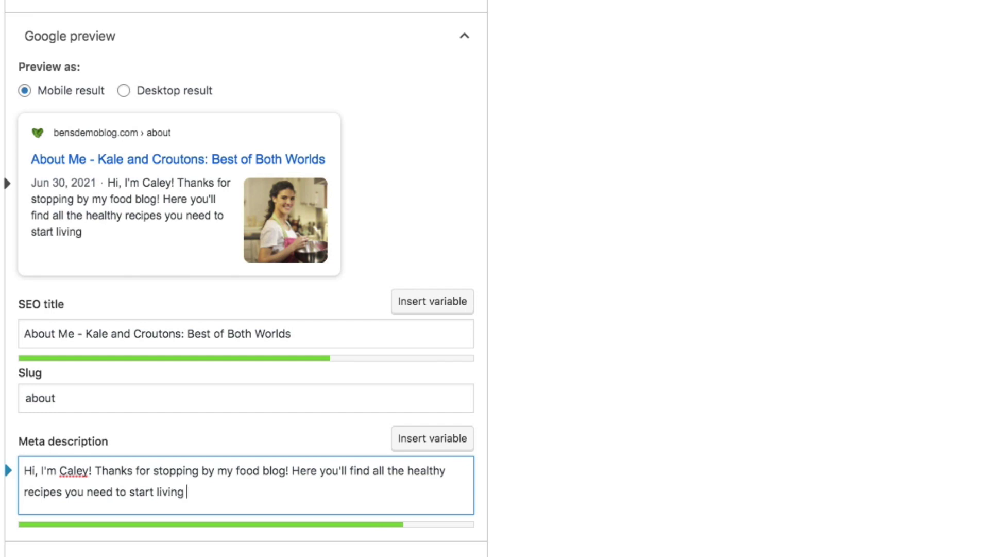
{"action": "type", "text": "right!"}
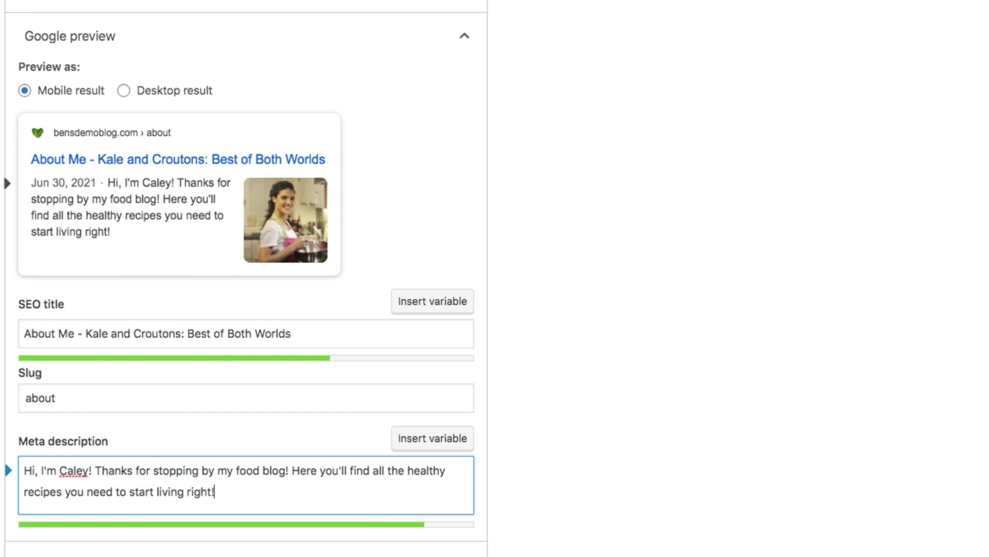
{"action": "key", "text": "Tab"}
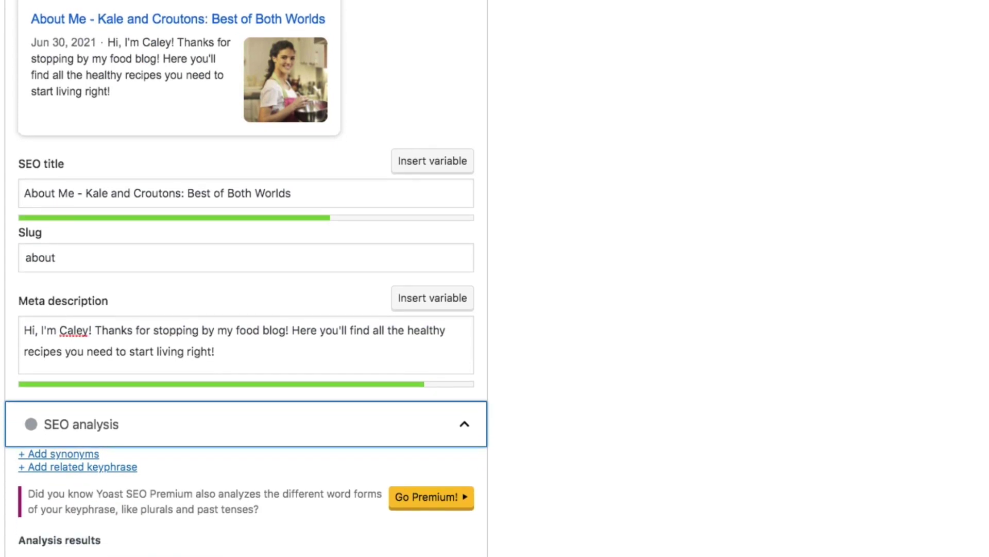
Step: Examine the About page's SEO analysis results, its cornerstone content option and its advanced search engine settings
{"action": "scroll", "coordinate": [246, 278], "scroll_direction": "down", "scroll_amount": 4}
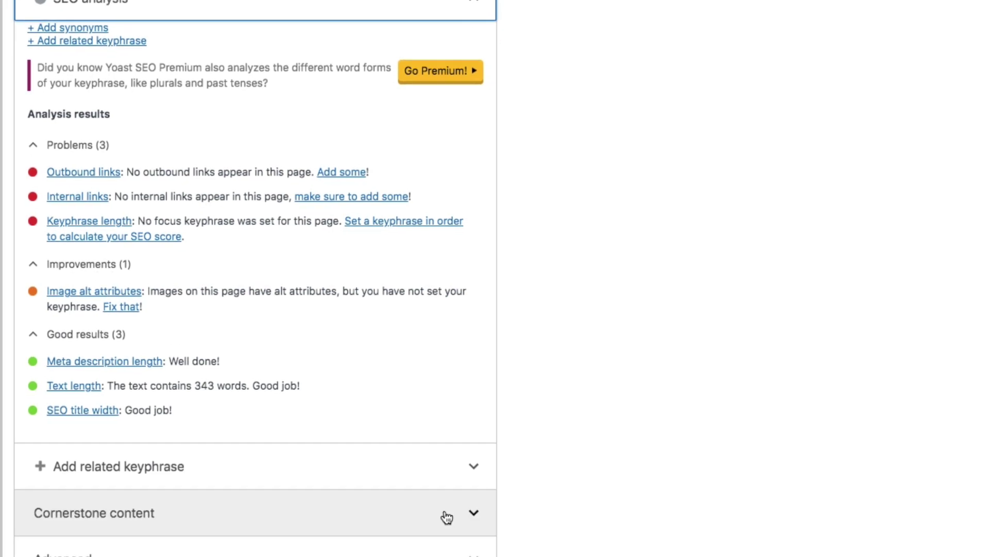
{"action": "left_click", "coordinate": [452, 452]}
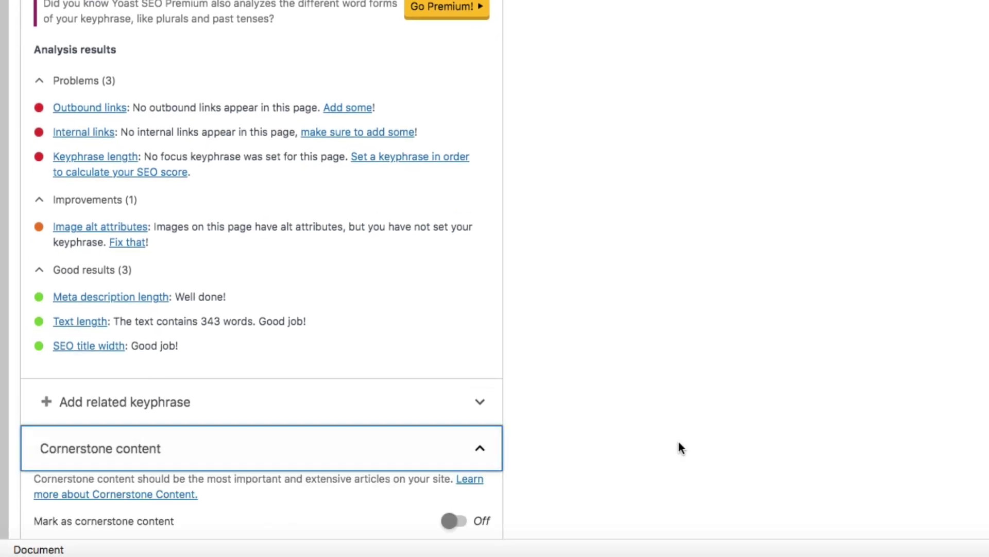
{"action": "scroll", "coordinate": [679, 443], "scroll_direction": "down", "scroll_amount": 3}
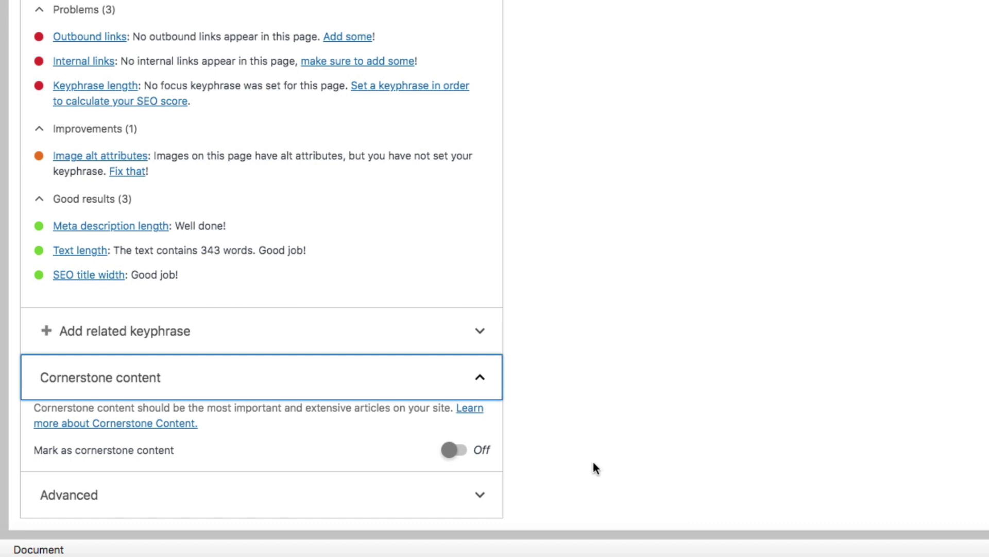
{"action": "left_click", "coordinate": [448, 502]}
{"action": "scroll", "coordinate": [574, 481], "scroll_direction": "down", "scroll_amount": 7}
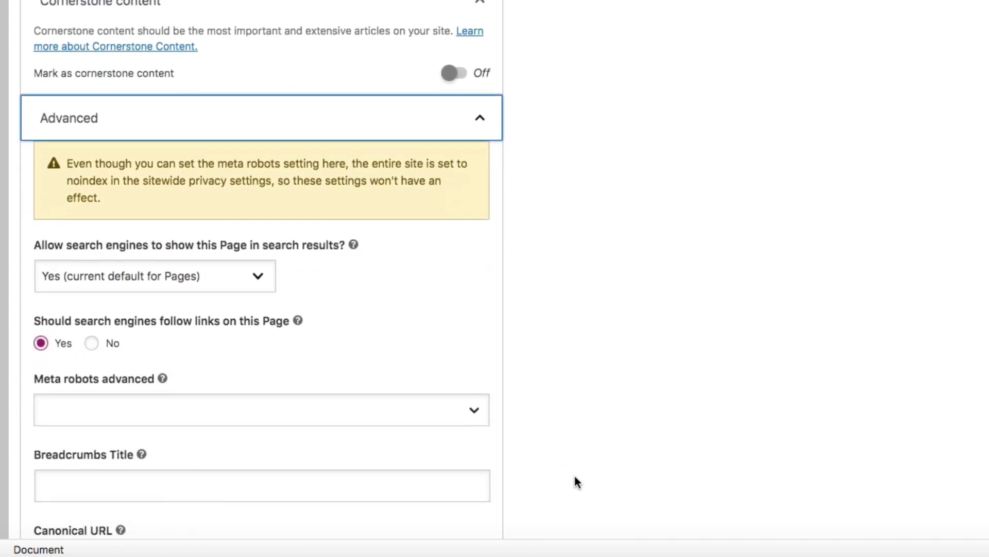
{"action": "scroll", "coordinate": [576, 481], "scroll_direction": "down", "scroll_amount": 2}
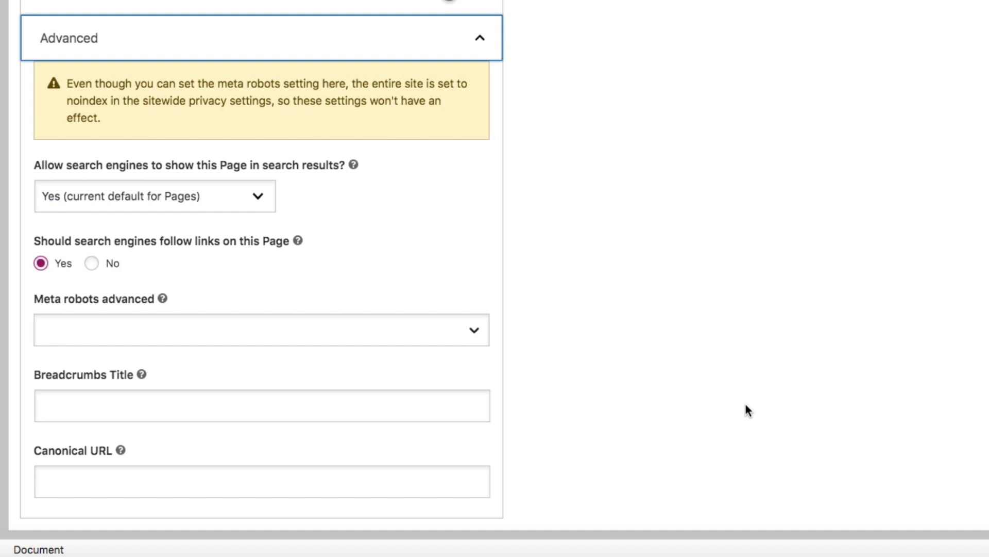
{"action": "left_click", "coordinate": [480, 38]}
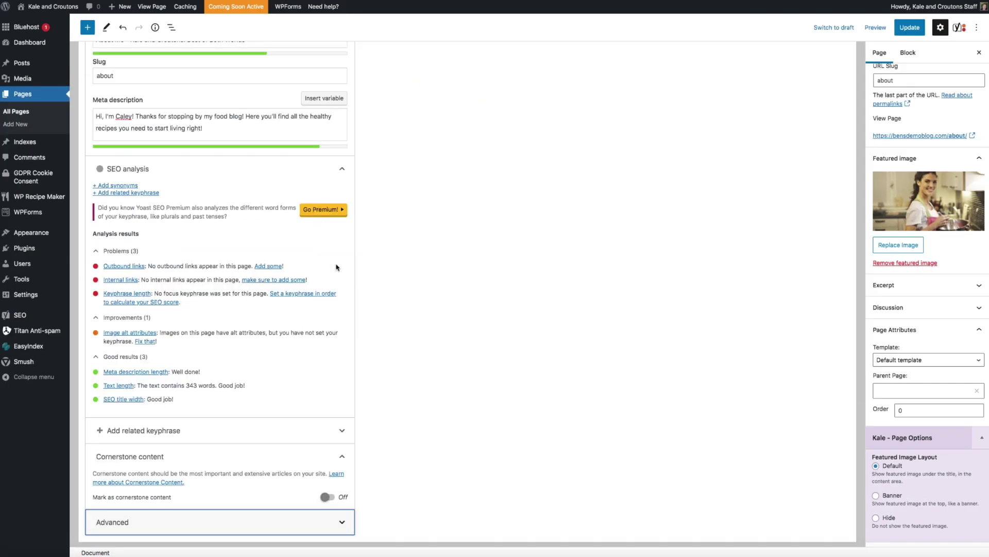
Step: Review the About page's readability analysis, schema page type and Facebook and Twitter settings, and return to its SEO settings
{"action": "scroll", "coordinate": [397, 326], "scroll_direction": "up", "scroll_amount": 3}
{"action": "scroll", "coordinate": [397, 326], "scroll_direction": "up", "scroll_amount": 5}
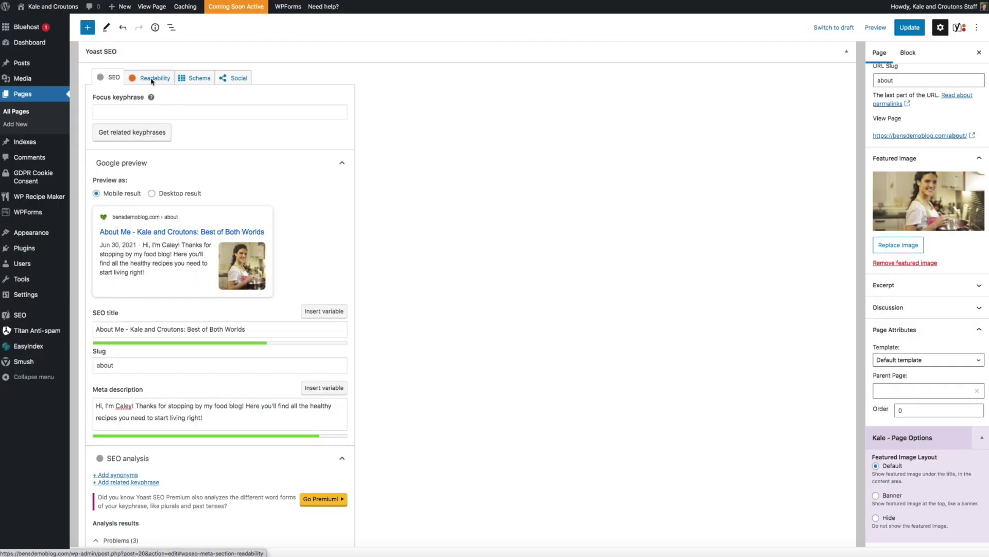
{"action": "left_click", "coordinate": [151, 80]}
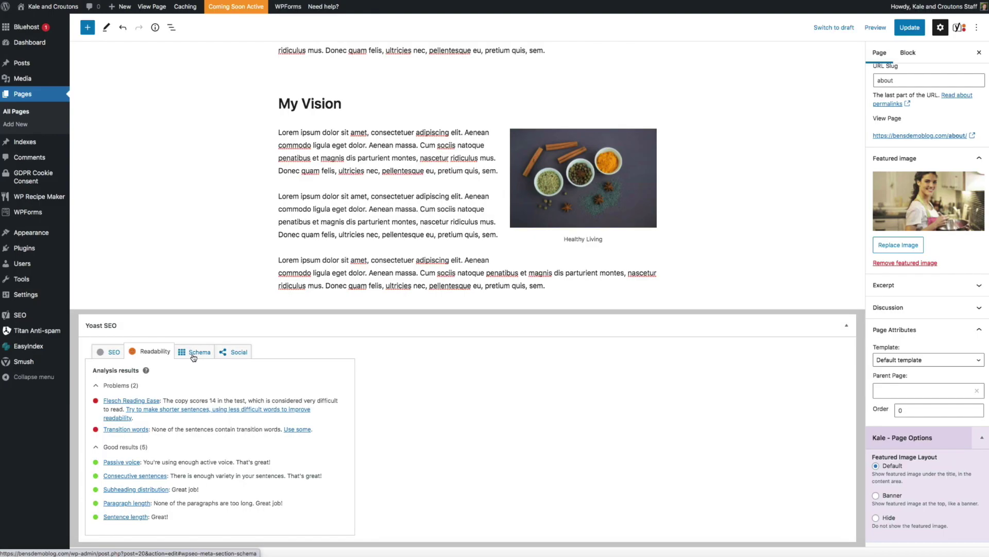
{"action": "left_click", "coordinate": [194, 355]}
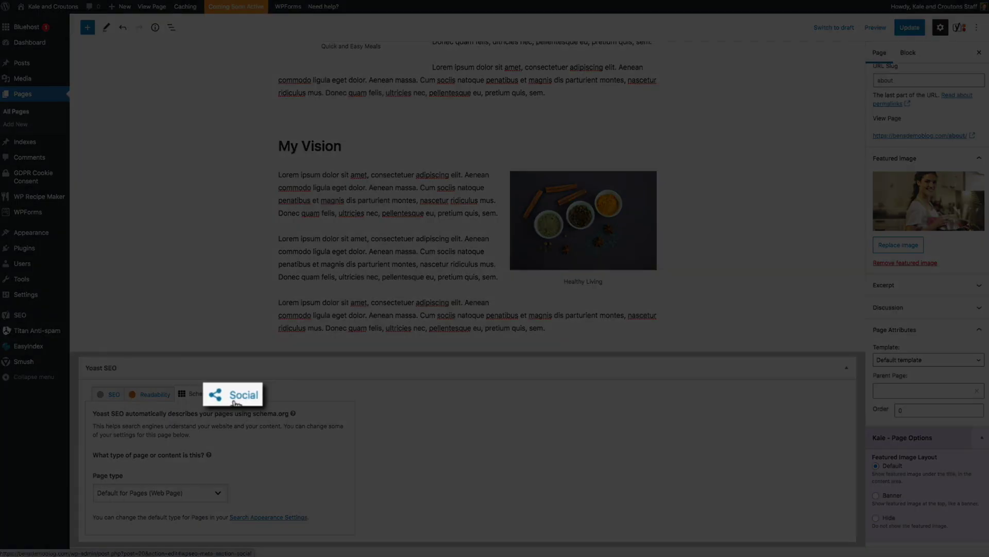
{"action": "left_click", "coordinate": [234, 401]}
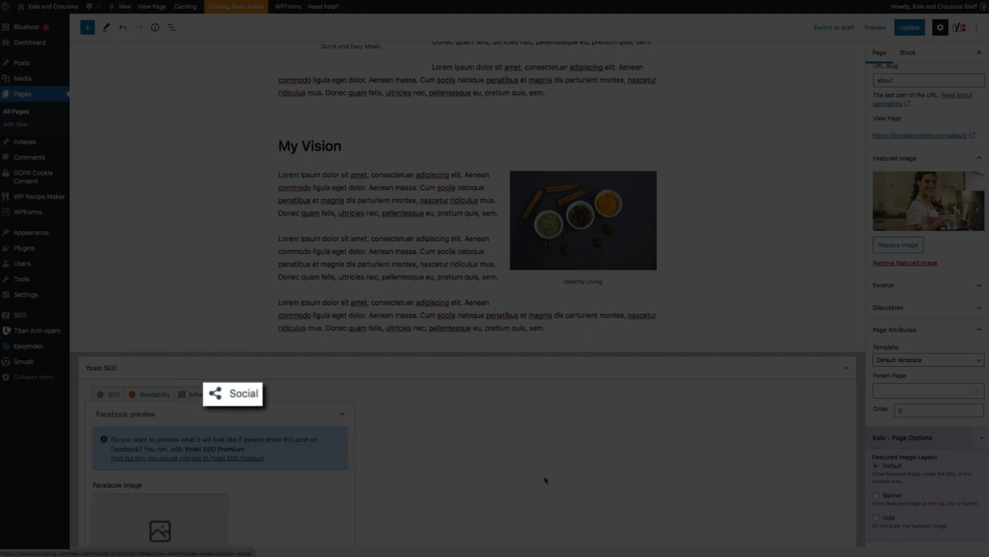
{"action": "scroll", "coordinate": [546, 480], "scroll_direction": "down", "scroll_amount": 5}
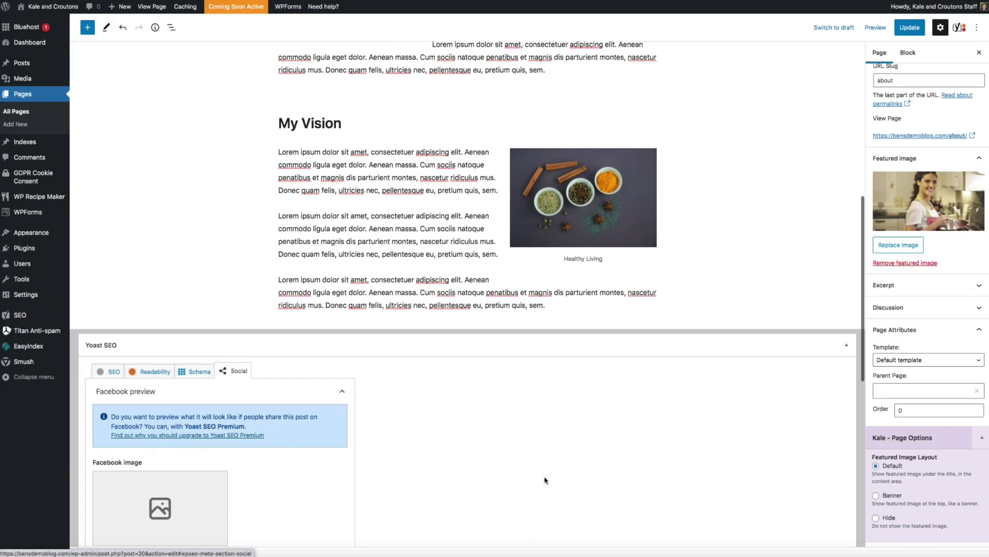
{"action": "scroll", "coordinate": [546, 480], "scroll_direction": "down", "scroll_amount": 6}
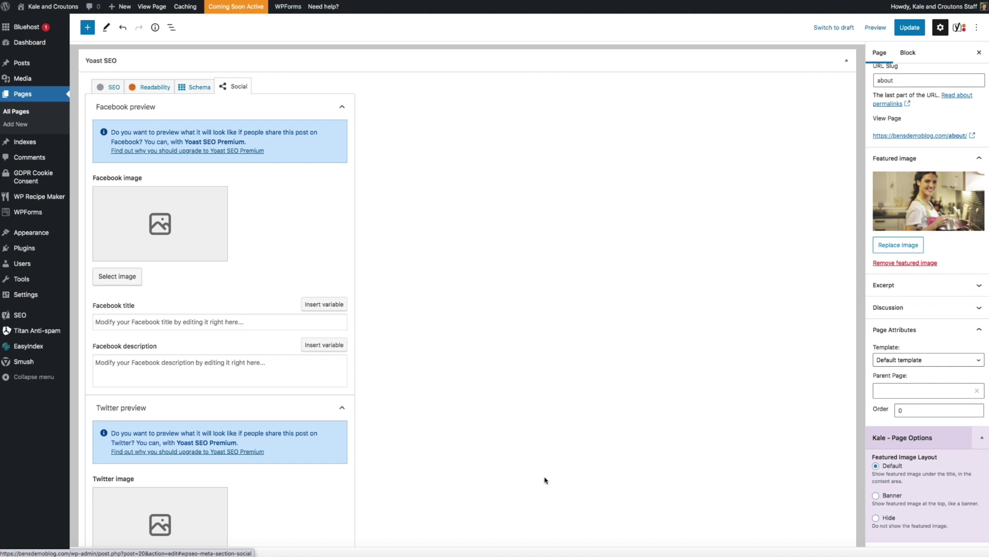
{"action": "left_click", "coordinate": [110, 86]}
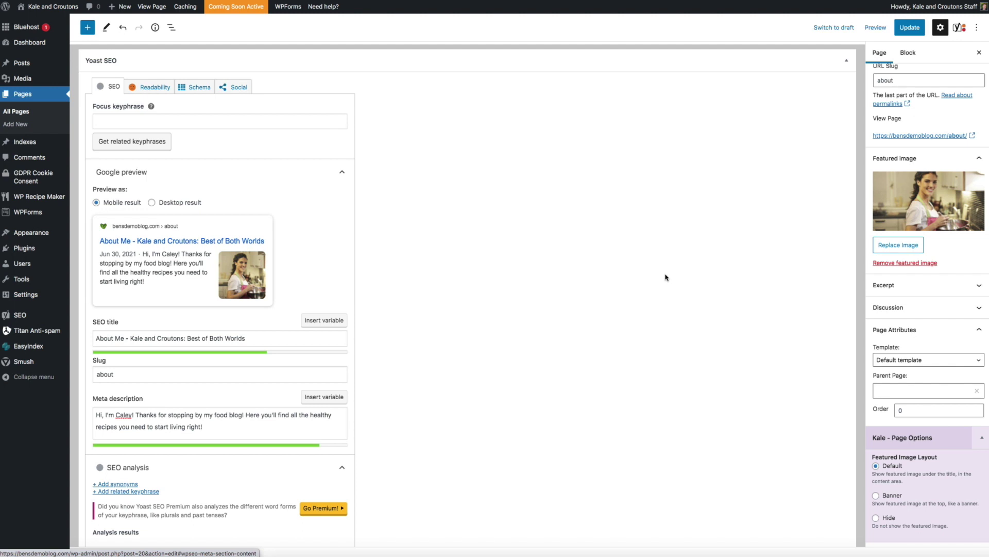
Step: Save the SEO changes made to the About page
{"action": "scroll", "coordinate": [665, 278], "scroll_direction": "up", "scroll_amount": 15}
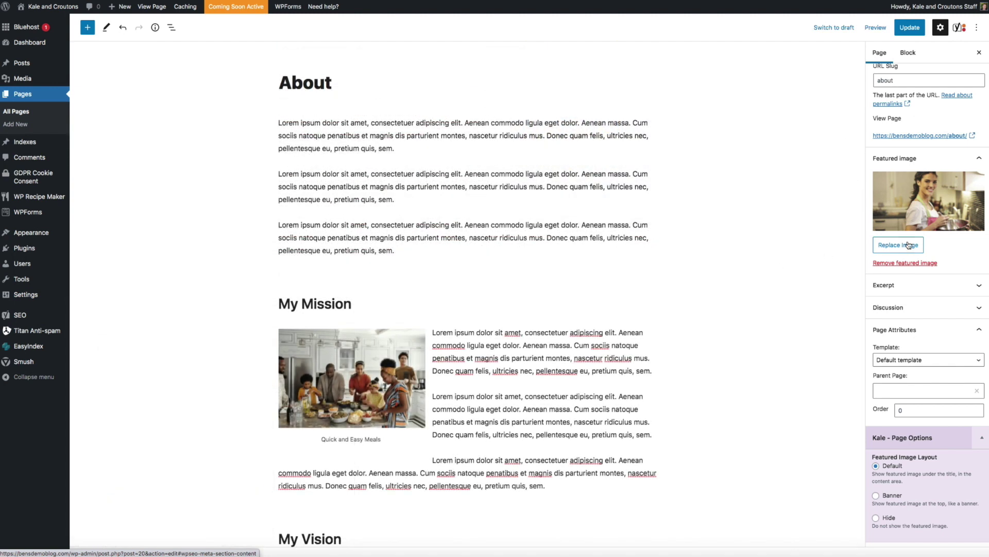
{"action": "scroll", "coordinate": [908, 242], "scroll_direction": "up", "scroll_amount": 8}
{"action": "scroll", "coordinate": [908, 242], "scroll_direction": "up", "scroll_amount": 1}
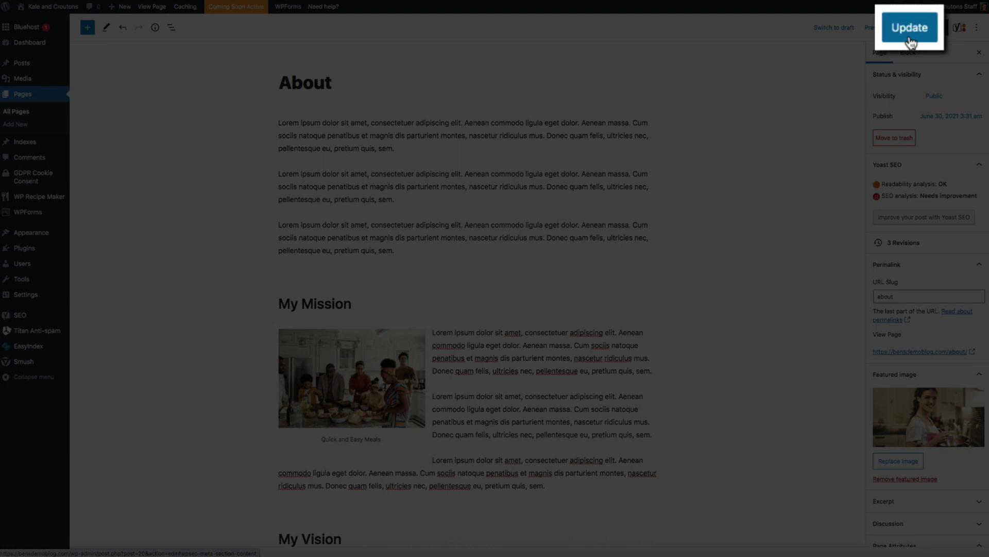
{"action": "left_click", "coordinate": [905, 28]}
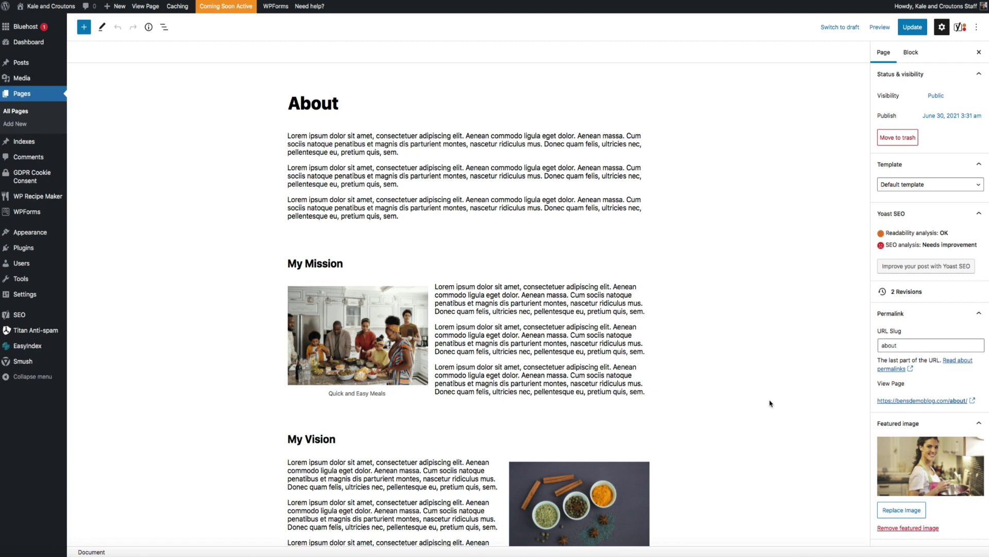
Step: Open the Yoast SEO general settings, review the available features and show the explanation of the XML sitemaps option
{"action": "mouse_move", "coordinate": [43, 320]}
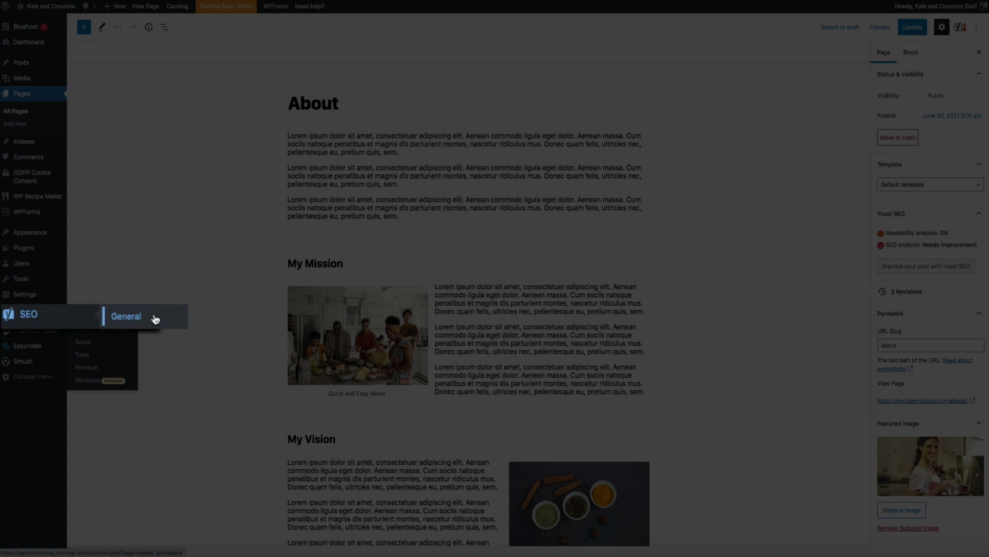
{"action": "left_click", "coordinate": [105, 318]}
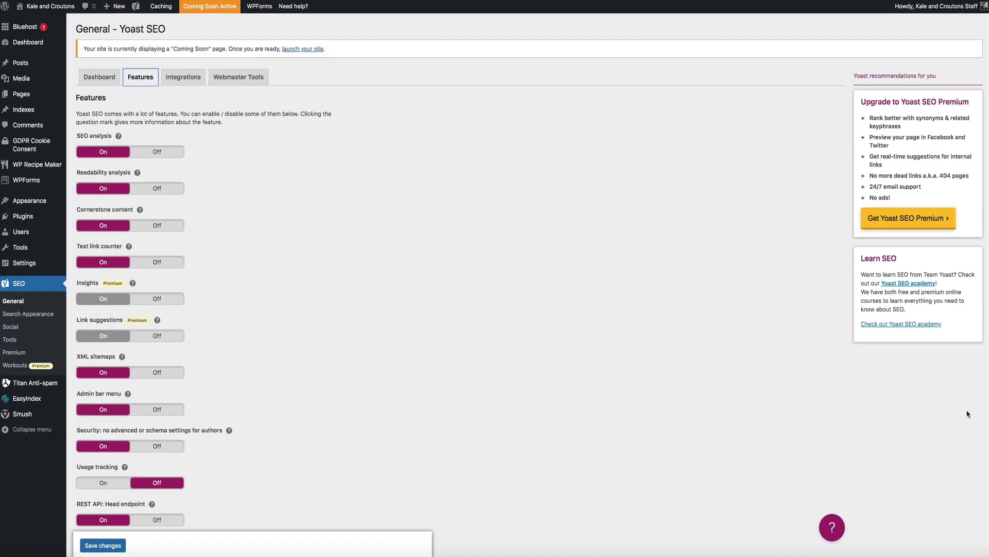
{"action": "scroll", "coordinate": [968, 414], "scroll_direction": "down", "scroll_amount": 3}
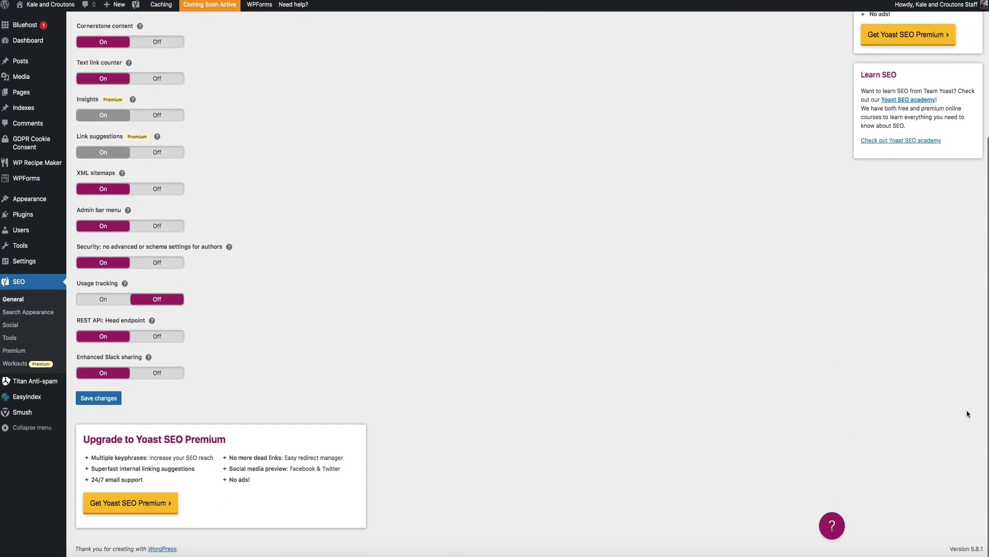
{"action": "scroll", "coordinate": [968, 414], "scroll_direction": "up", "scroll_amount": 2}
{"action": "scroll", "coordinate": [968, 413], "scroll_direction": "up", "scroll_amount": 3}
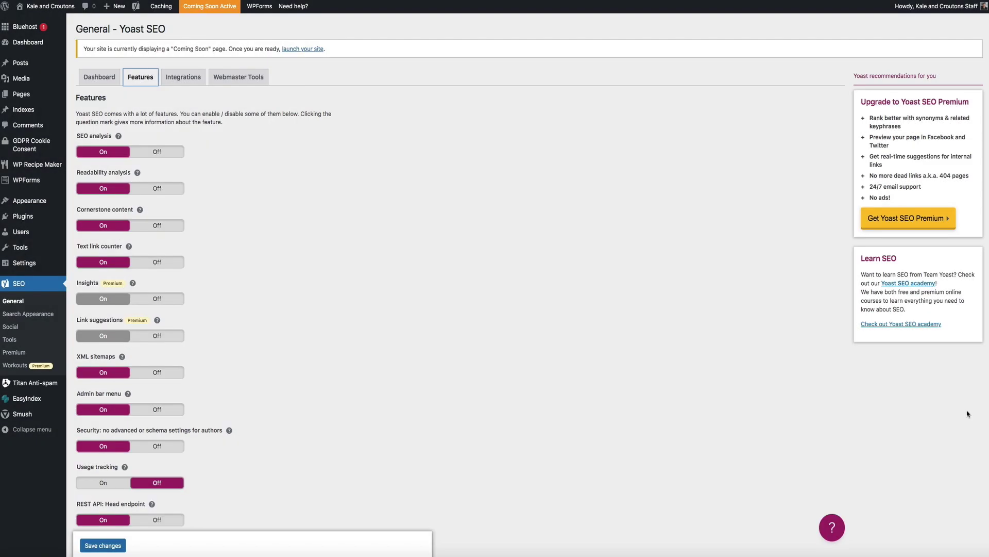
{"action": "left_click", "coordinate": [840, 1]}
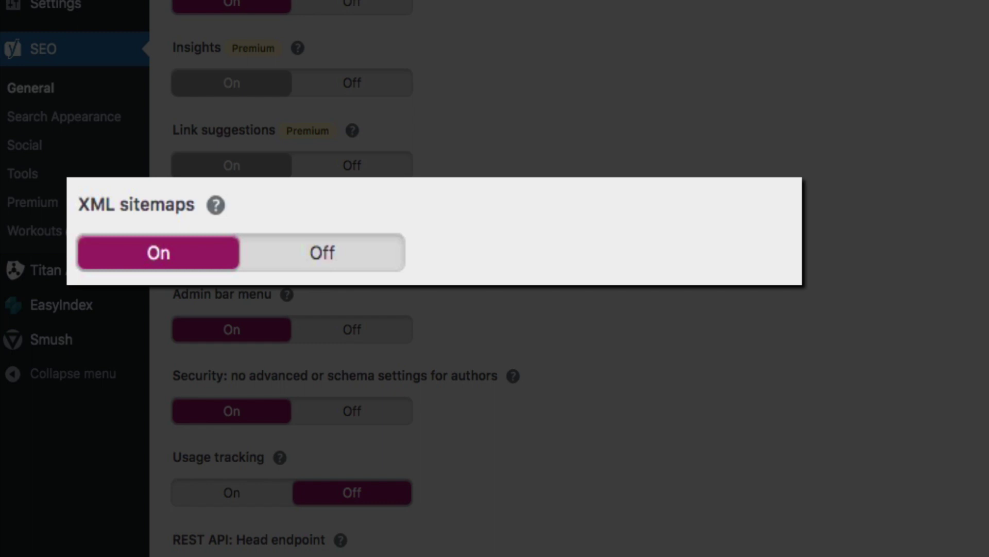
{"action": "left_click", "coordinate": [216, 206]}
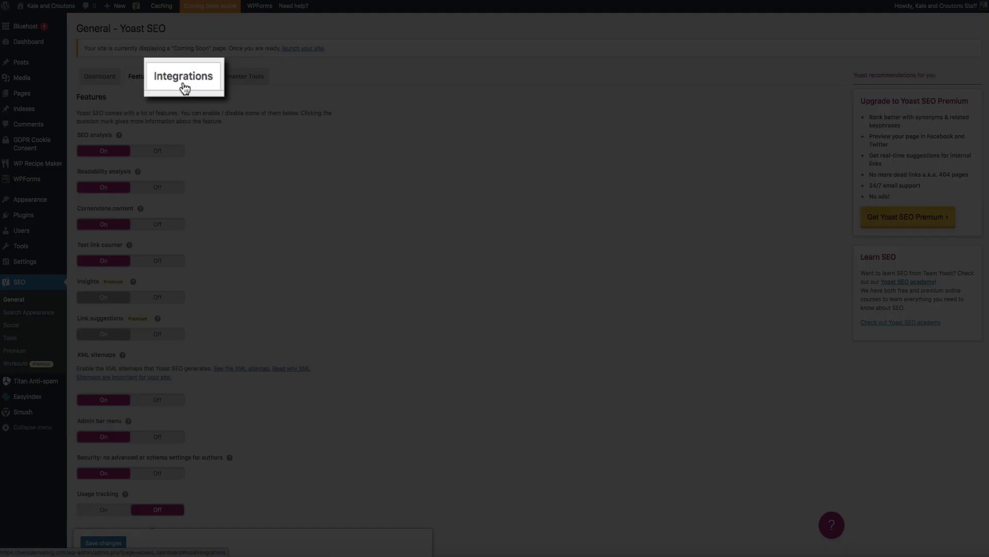
Step: Review the third-party integrations and the Webmaster Tools verification settings
{"action": "left_click", "coordinate": [185, 89]}
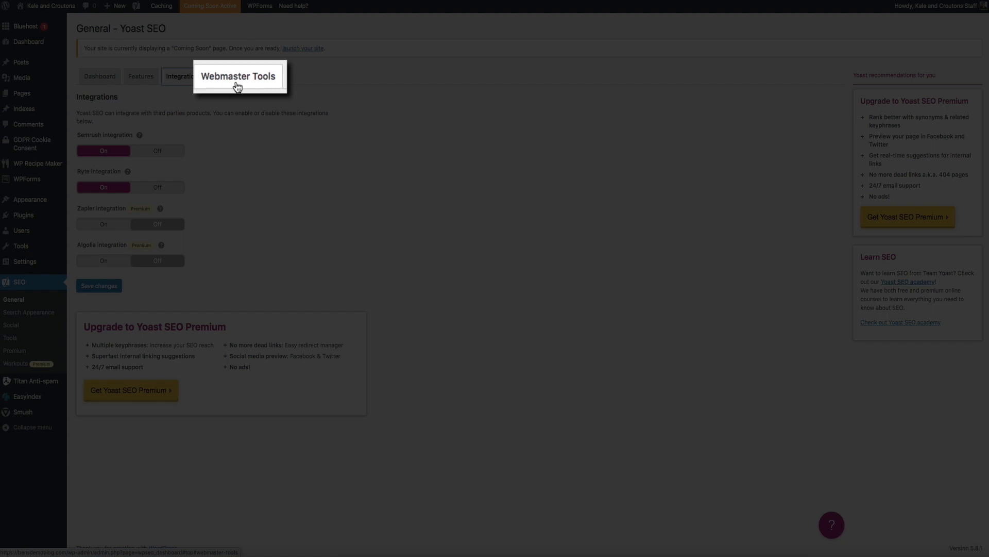
{"action": "left_click", "coordinate": [237, 84]}
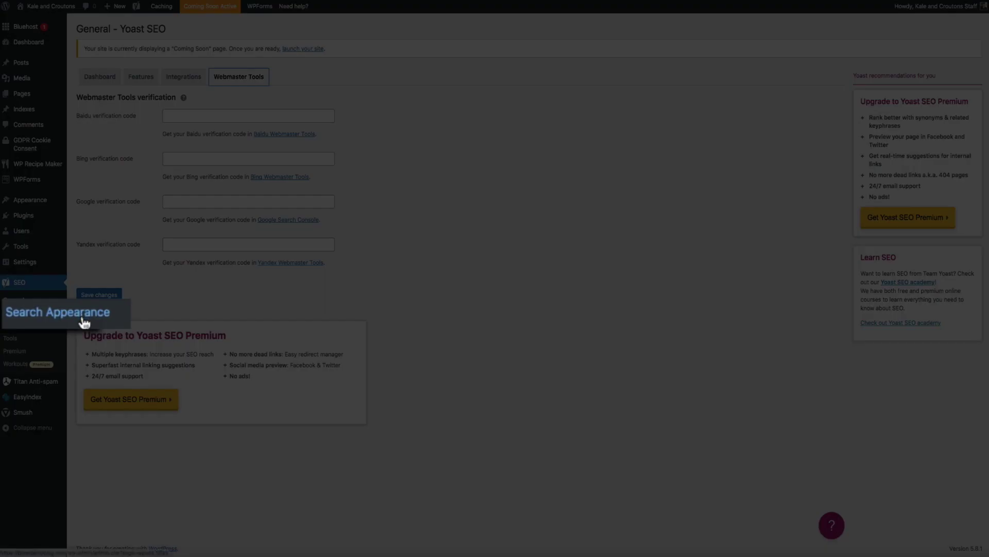
Step: Open the Search Appearance settings for content types and review the defaults for posts and pages
{"action": "left_click", "coordinate": [42, 316]}
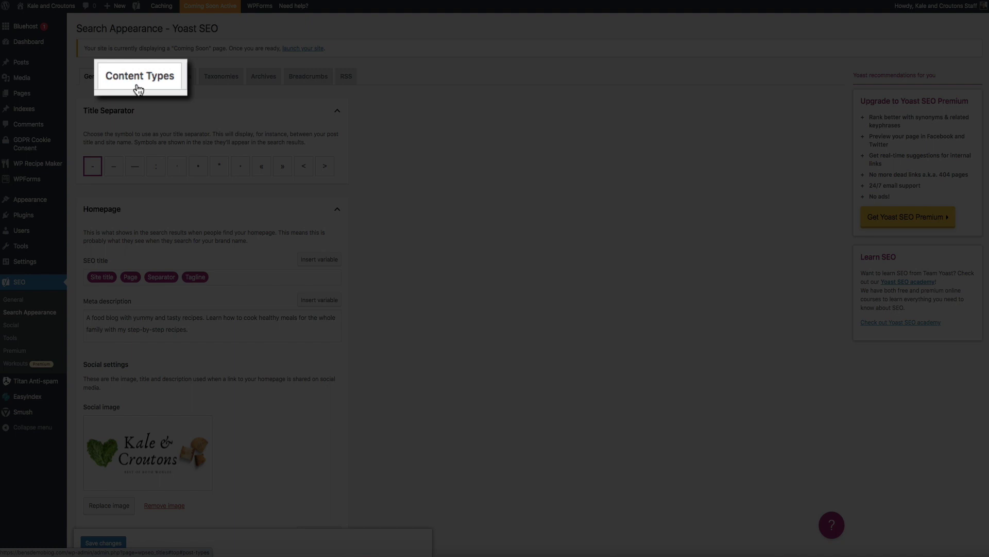
{"action": "left_click", "coordinate": [139, 77]}
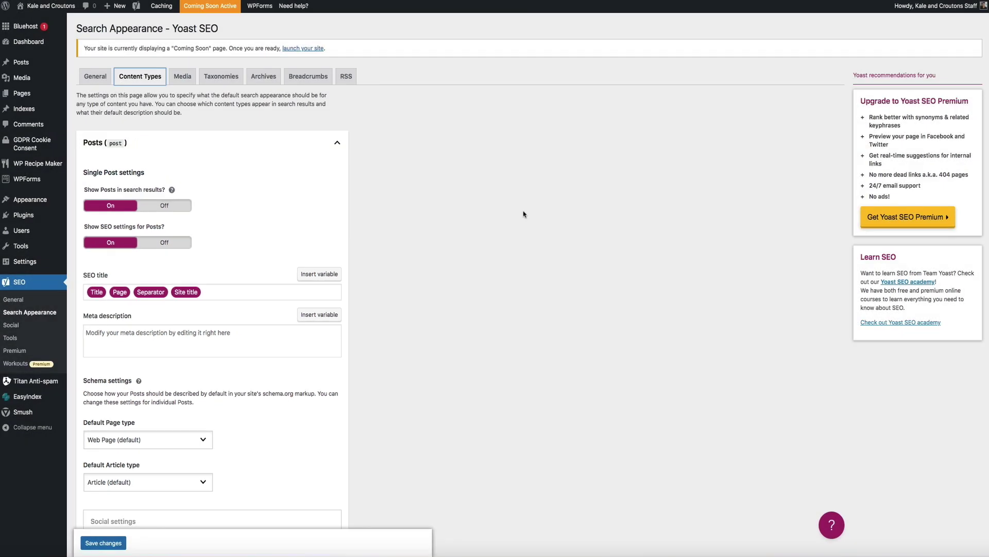
{"action": "scroll", "coordinate": [523, 214], "scroll_direction": "down", "scroll_amount": 4}
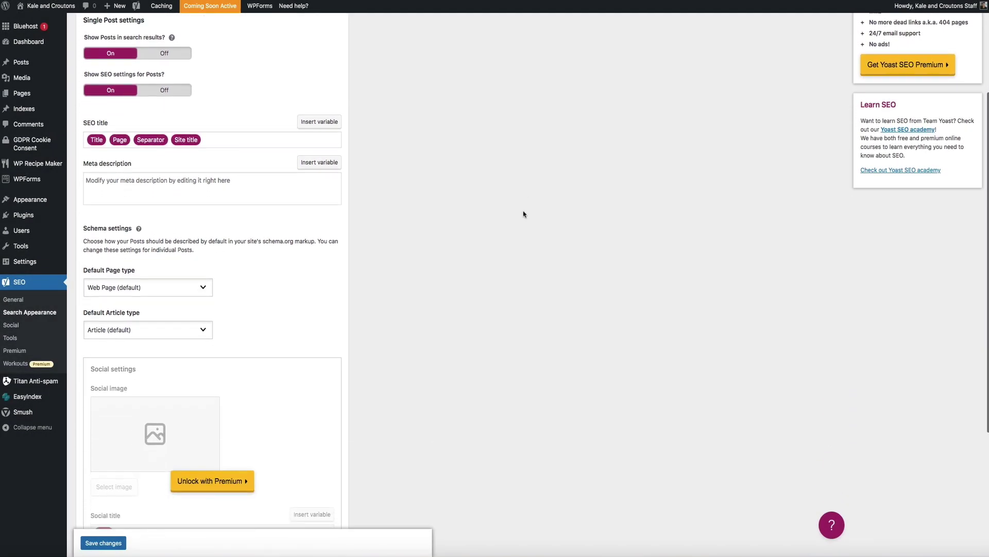
{"action": "scroll", "coordinate": [523, 214], "scroll_direction": "down", "scroll_amount": 3}
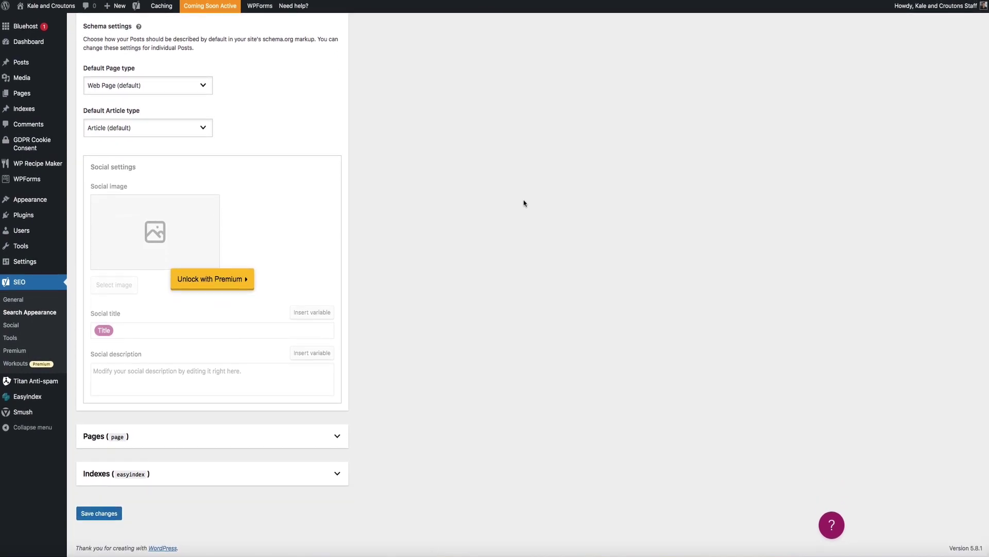
{"action": "left_click", "coordinate": [334, 436]}
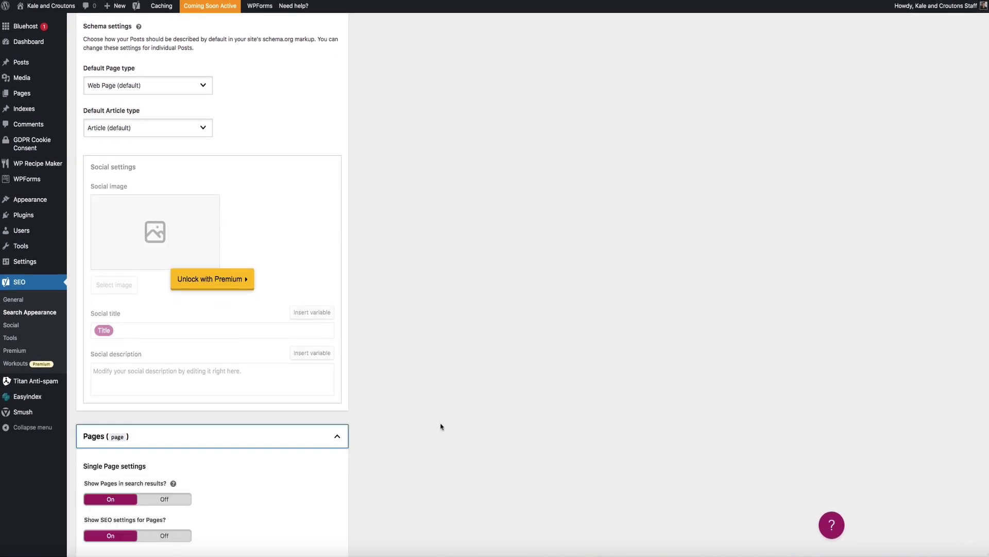
{"action": "scroll", "coordinate": [439, 426], "scroll_direction": "down", "scroll_amount": 1}
{"action": "scroll", "coordinate": [441, 424], "scroll_direction": "down", "scroll_amount": 6}
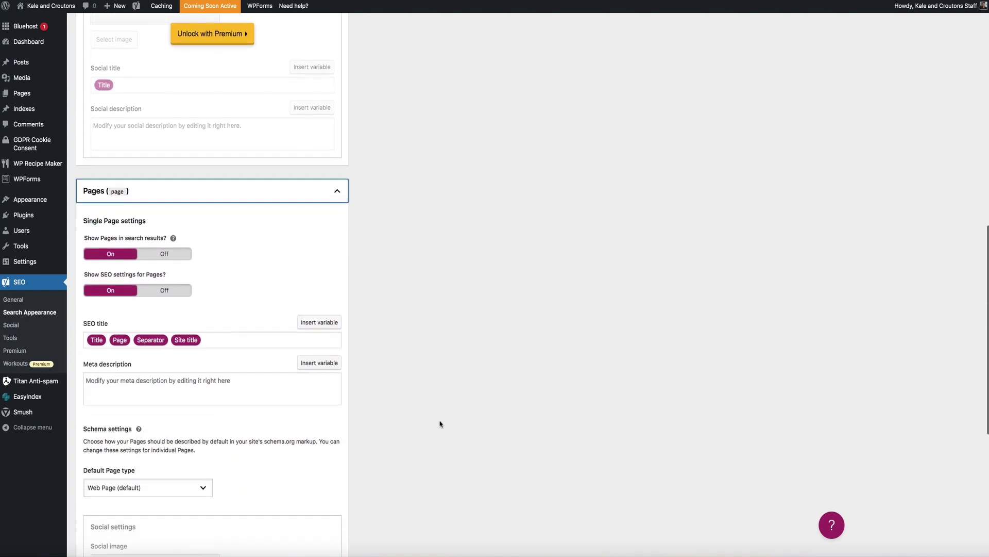
{"action": "scroll", "coordinate": [441, 423], "scroll_direction": "down", "scroll_amount": 4}
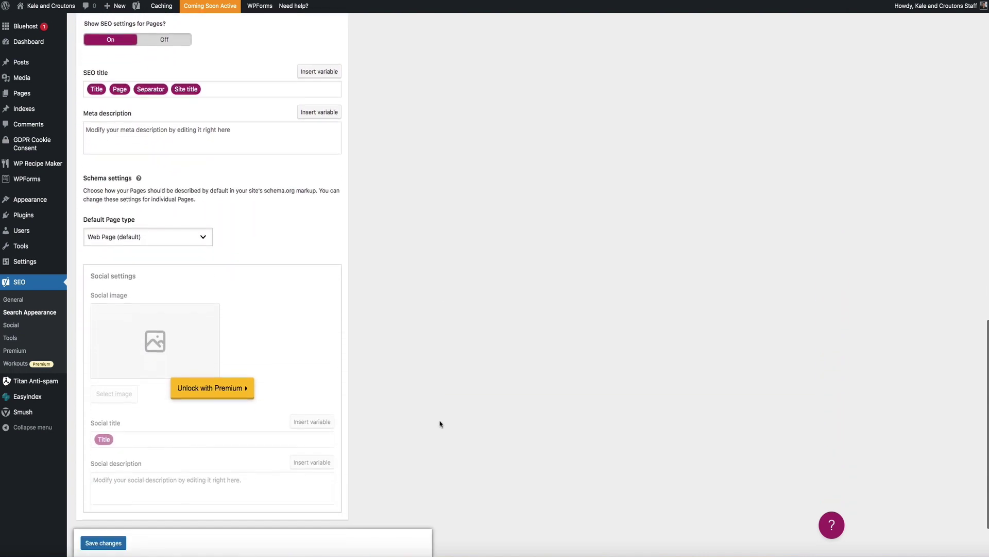
{"action": "scroll", "coordinate": [440, 424], "scroll_direction": "down", "scroll_amount": 1}
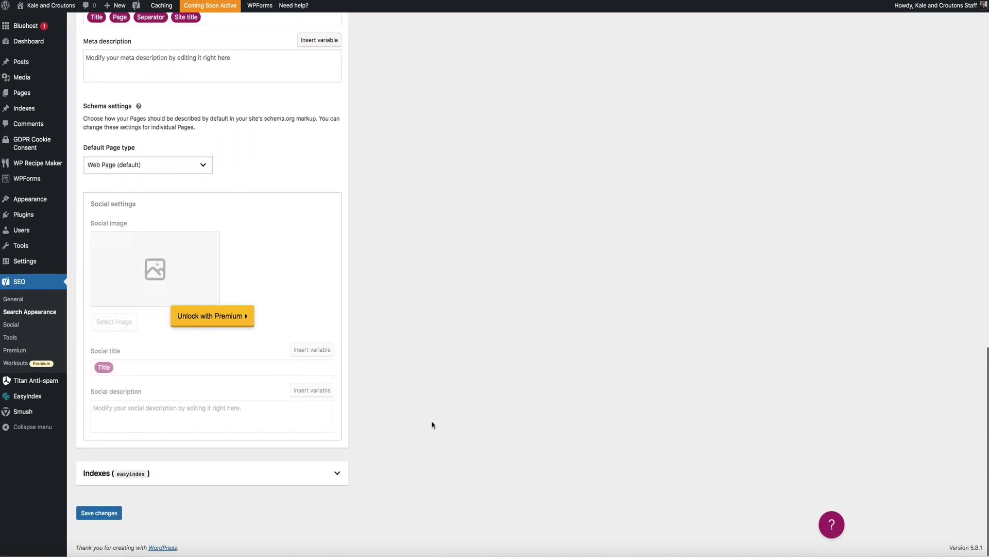
Step: Review the default search appearance settings for Indexes, and collapse the Indexes and Pages sections again
{"action": "left_click", "coordinate": [337, 473]}
{"action": "scroll", "coordinate": [385, 475], "scroll_direction": "down", "scroll_amount": 6}
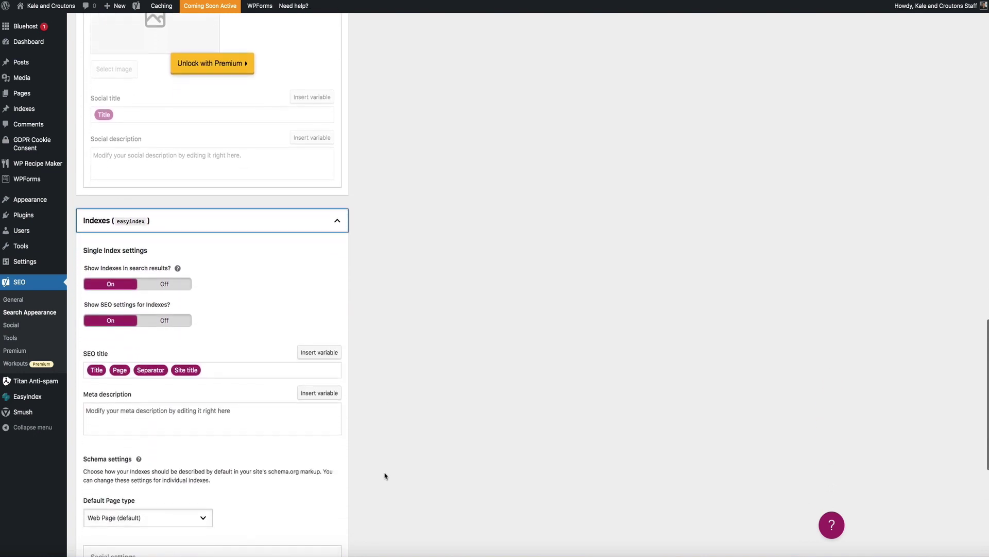
{"action": "scroll", "coordinate": [386, 476], "scroll_direction": "down", "scroll_amount": 5}
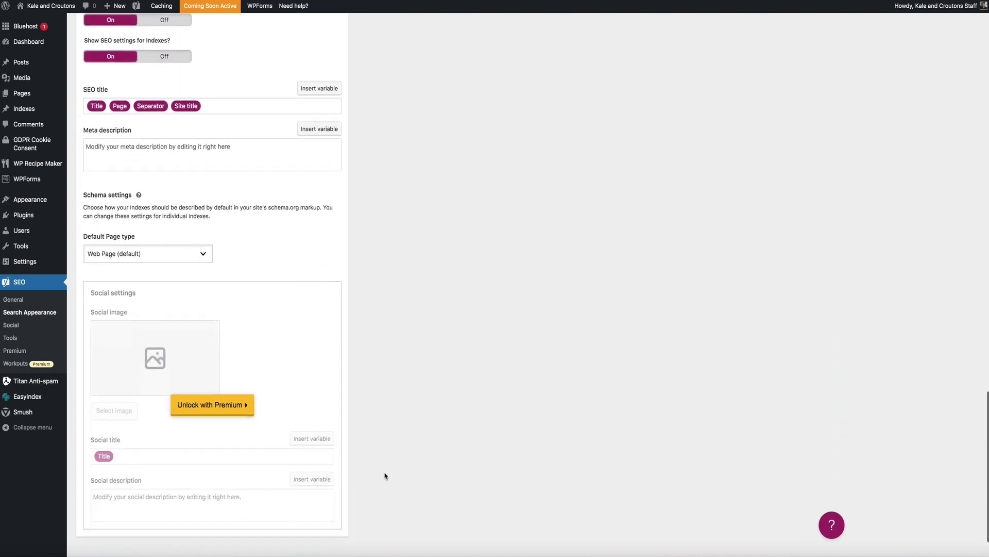
{"action": "scroll", "coordinate": [388, 444], "scroll_direction": "up", "scroll_amount": 6}
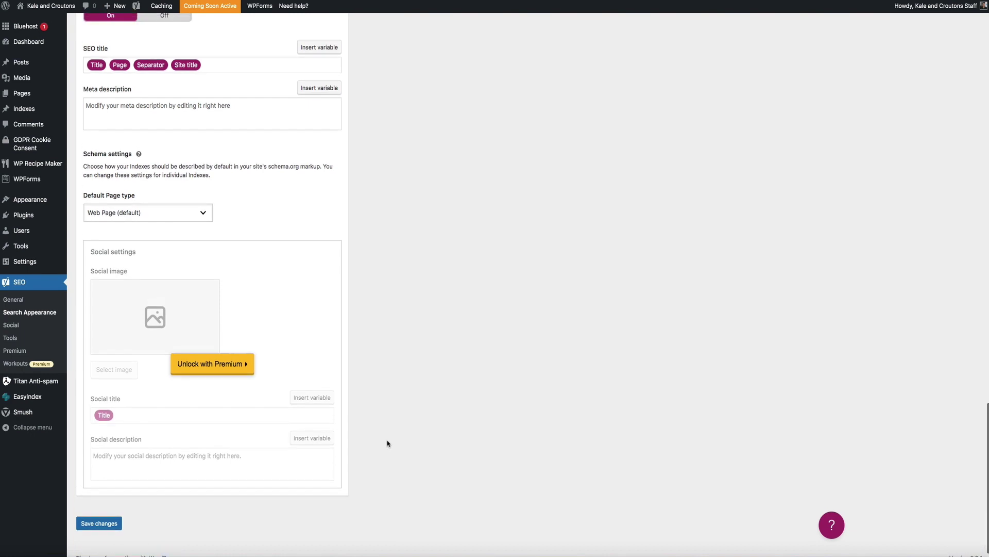
{"action": "left_click", "coordinate": [335, 293]}
{"action": "scroll", "coordinate": [380, 278], "scroll_direction": "up", "scroll_amount": 3}
{"action": "scroll", "coordinate": [379, 281], "scroll_direction": "up", "scroll_amount": 4}
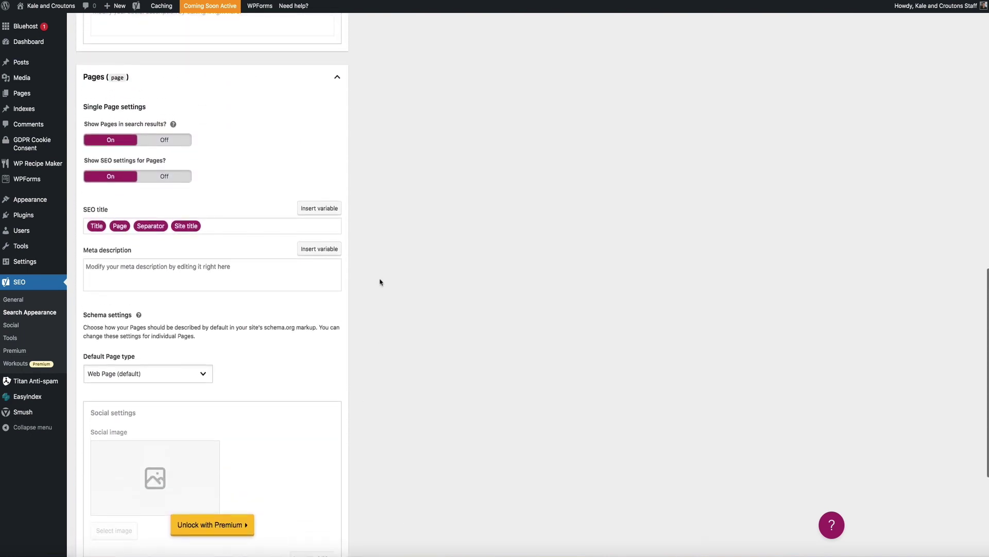
{"action": "left_click", "coordinate": [336, 210]}
{"action": "scroll", "coordinate": [468, 215], "scroll_direction": "up", "scroll_amount": 7}
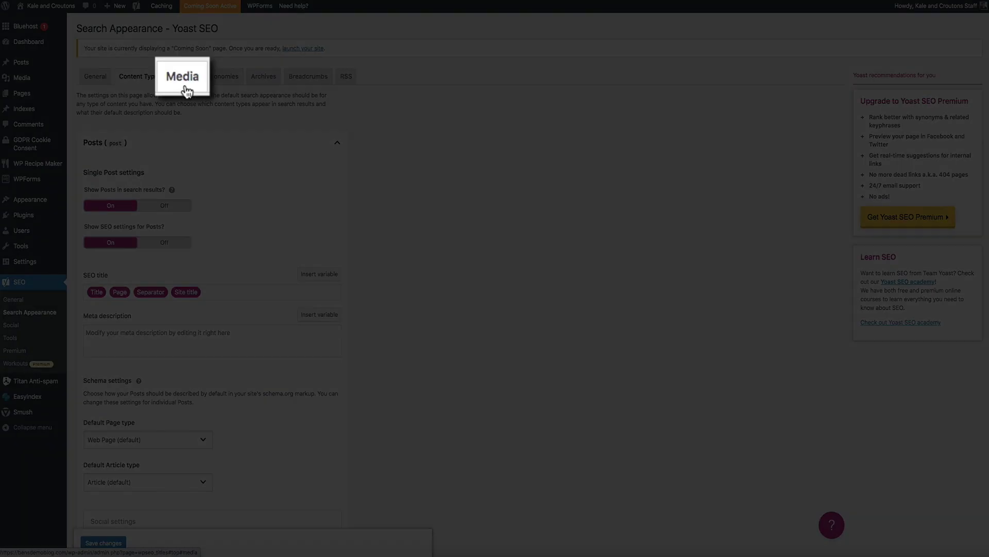
Step: Review the media attachment URL redirect setting and the taxonomy settings for categories, tags, formats and category URLs
{"action": "left_click", "coordinate": [187, 92]}
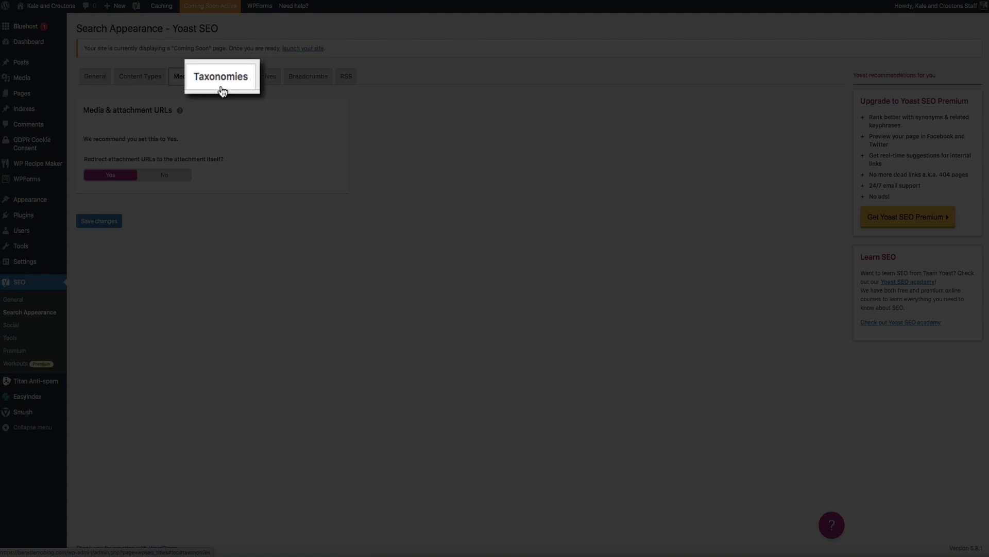
{"action": "left_click", "coordinate": [222, 77]}
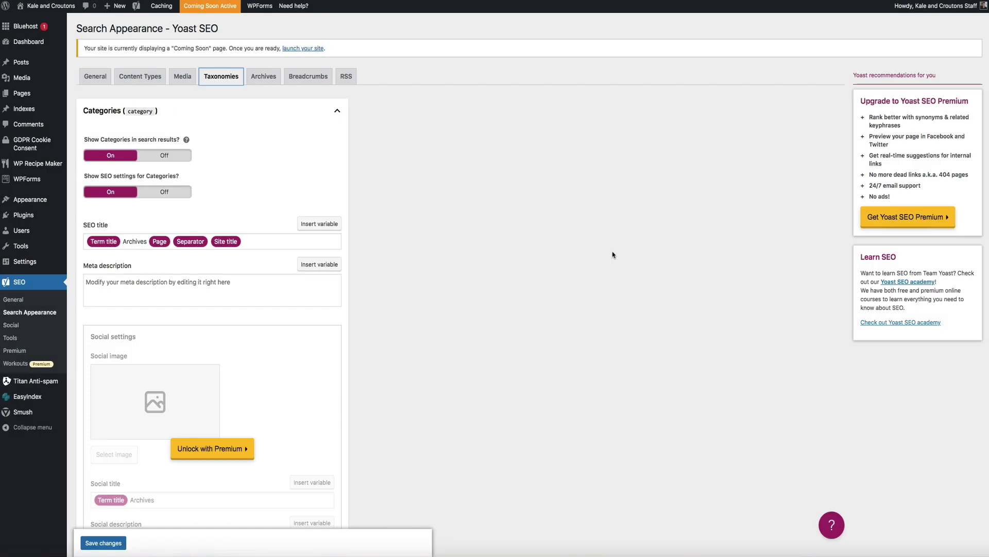
{"action": "scroll", "coordinate": [612, 254], "scroll_direction": "down", "scroll_amount": 5}
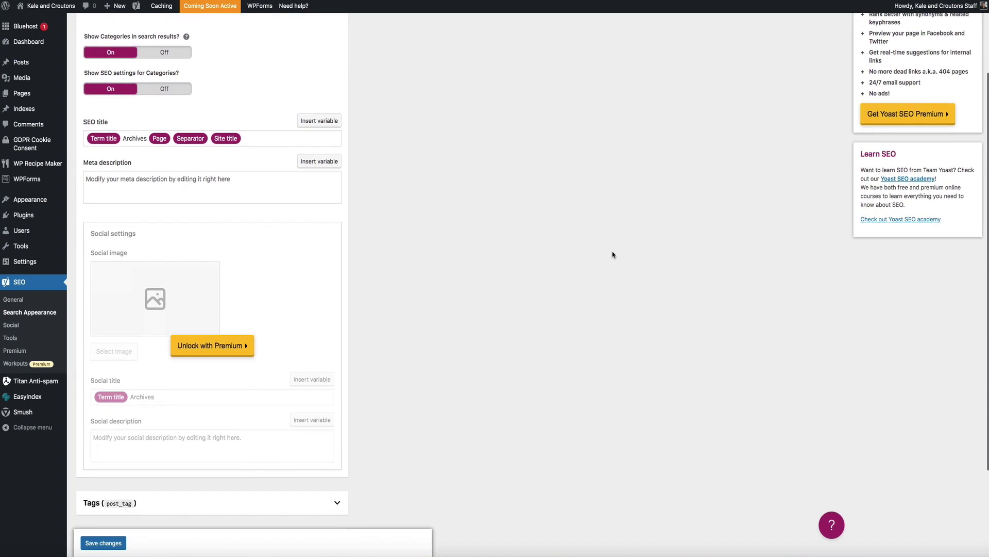
{"action": "scroll", "coordinate": [610, 237], "scroll_direction": "up", "scroll_amount": 3}
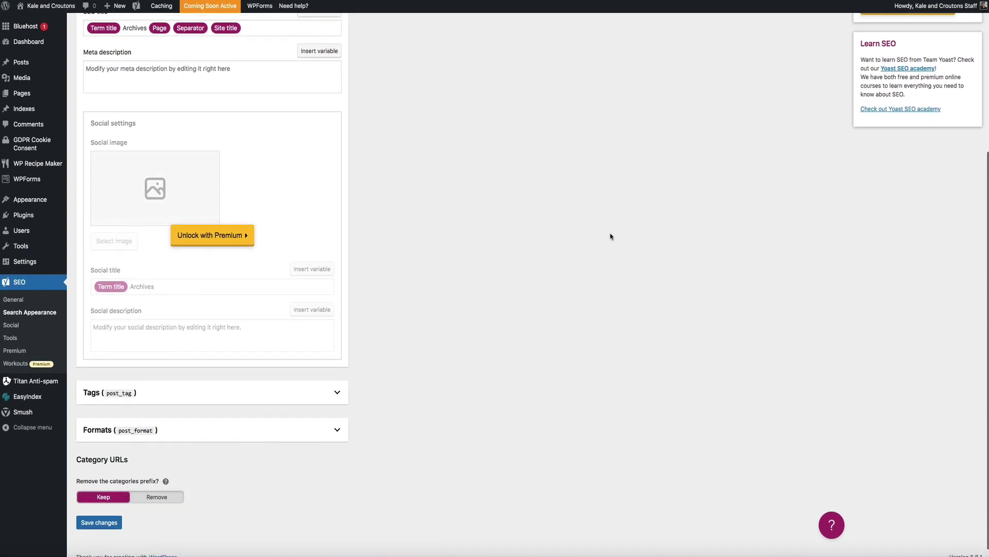
{"action": "scroll", "coordinate": [610, 237], "scroll_direction": "up", "scroll_amount": 2}
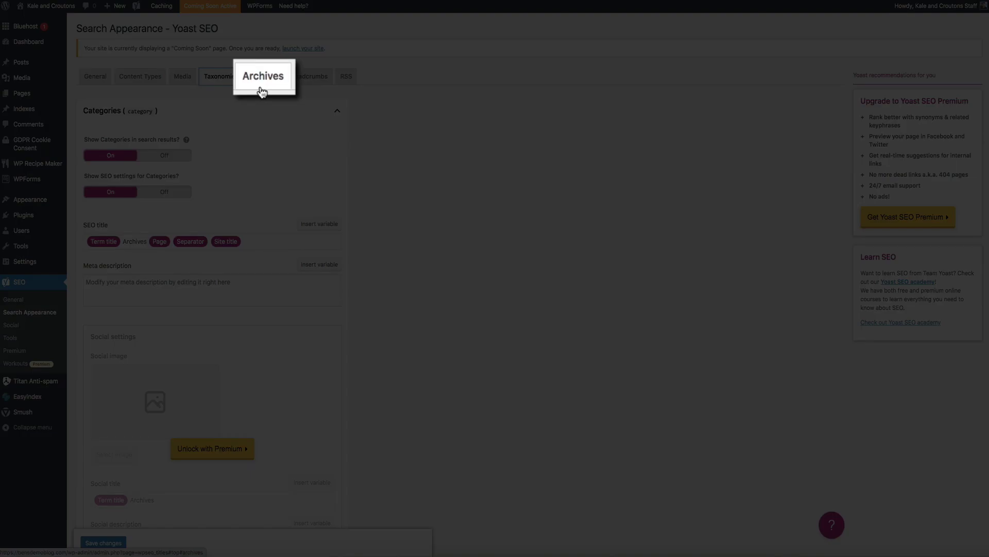
Step: Review the archives and breadcrumbs settings, and look at the breadcrumb trail on the "Breaking Down the Paleo Diet" post
{"action": "left_click", "coordinate": [261, 87]}
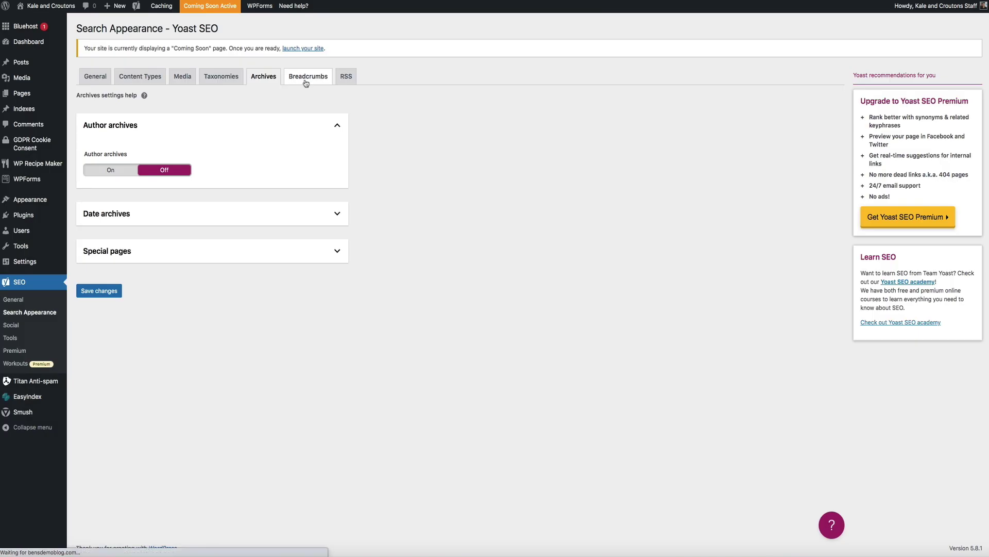
{"action": "left_click", "coordinate": [306, 83]}
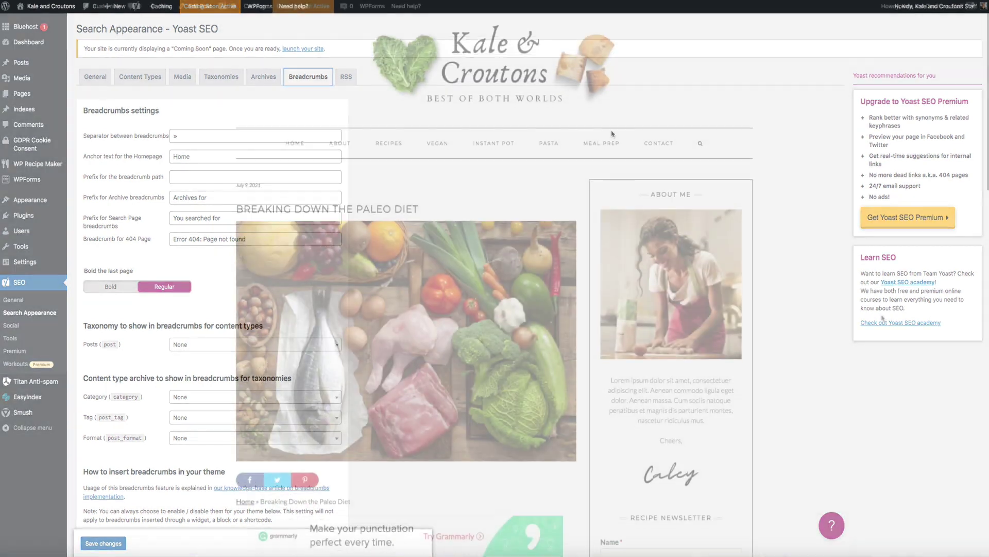
{"action": "scroll", "coordinate": [880, 316], "scroll_direction": "down", "scroll_amount": 5}
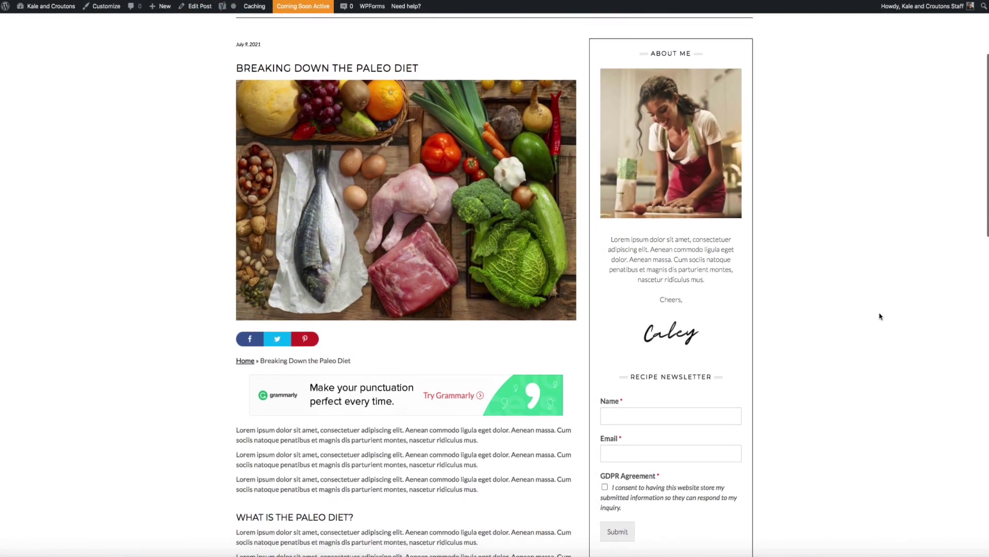
{"action": "scroll", "coordinate": [880, 316], "scroll_direction": "down", "scroll_amount": 1}
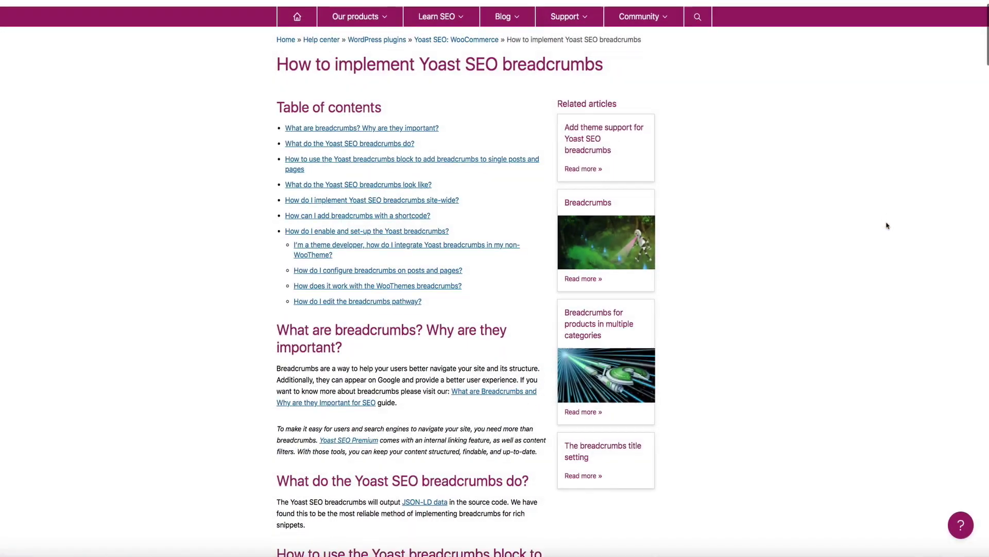
Step: Read through the Yoast help article "How to implement Yoast SEO breadcrumbs"
{"action": "scroll", "coordinate": [887, 225], "scroll_direction": "down", "scroll_amount": 5}
{"action": "scroll", "coordinate": [887, 226], "scroll_direction": "down", "scroll_amount": 5}
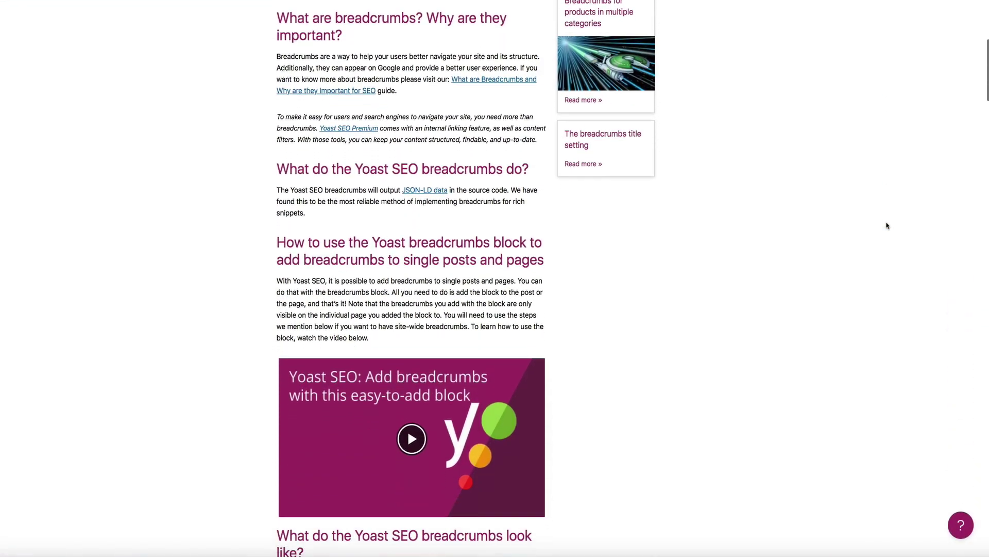
{"action": "scroll", "coordinate": [887, 226], "scroll_direction": "down", "scroll_amount": 3}
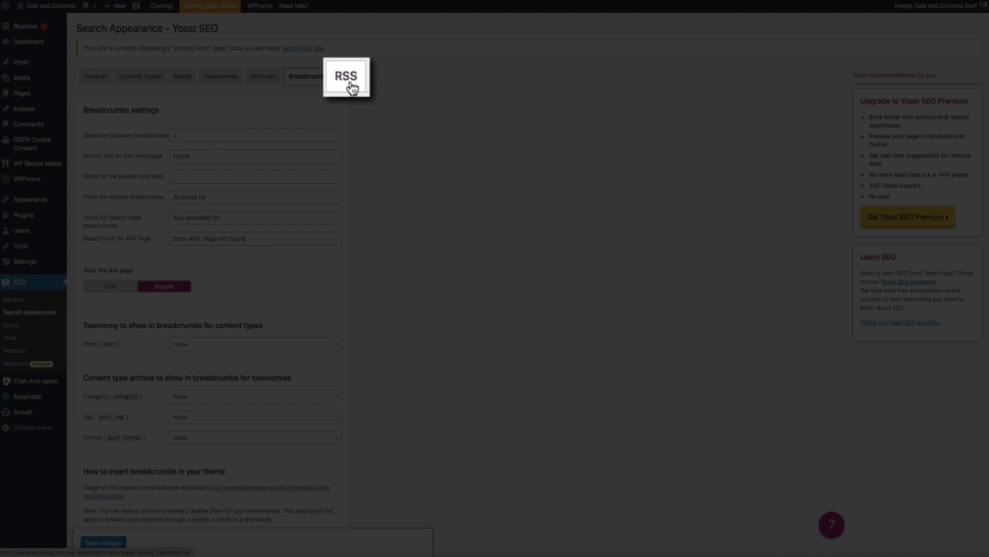
Step: Review the RSS feed settings, the social settings for accounts, Facebook, Twitter and Pinterest, and the built-in SEO tools
{"action": "left_click", "coordinate": [346, 77]}
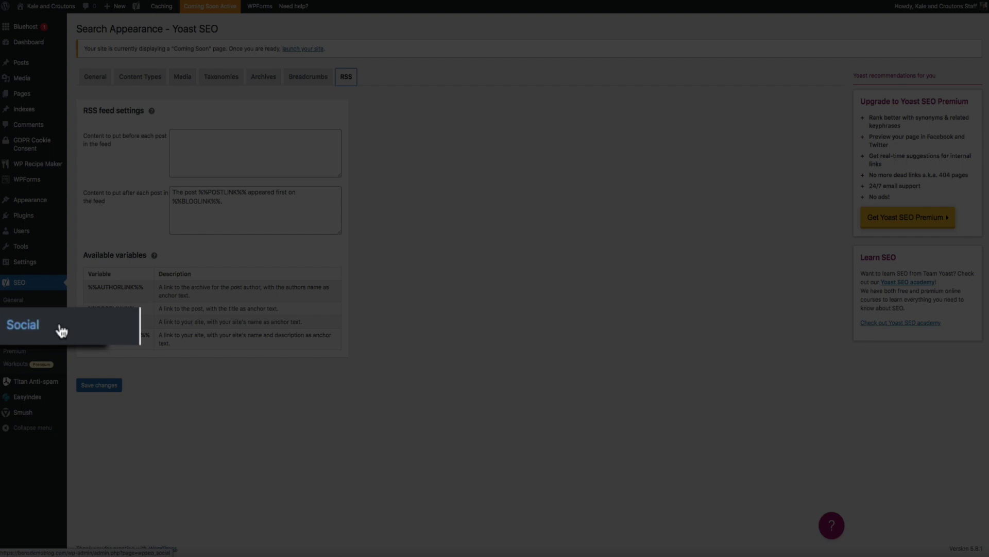
{"action": "left_click", "coordinate": [61, 329]}
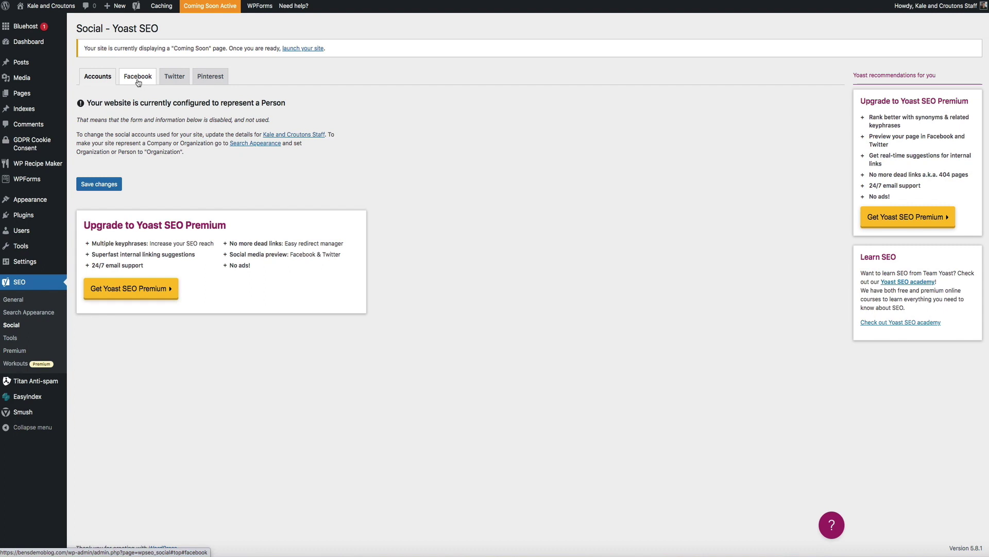
{"action": "left_click", "coordinate": [138, 77]}
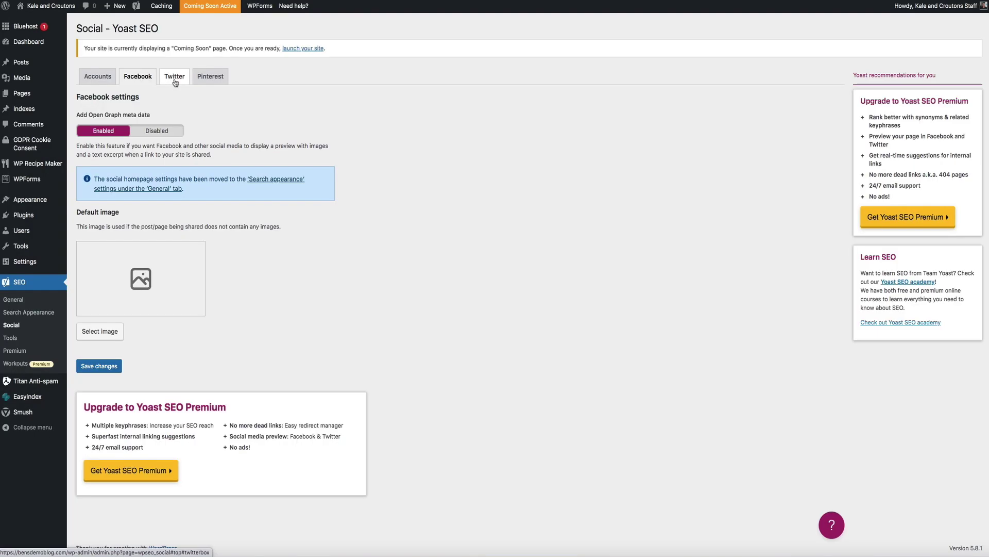
{"action": "left_click", "coordinate": [175, 82]}
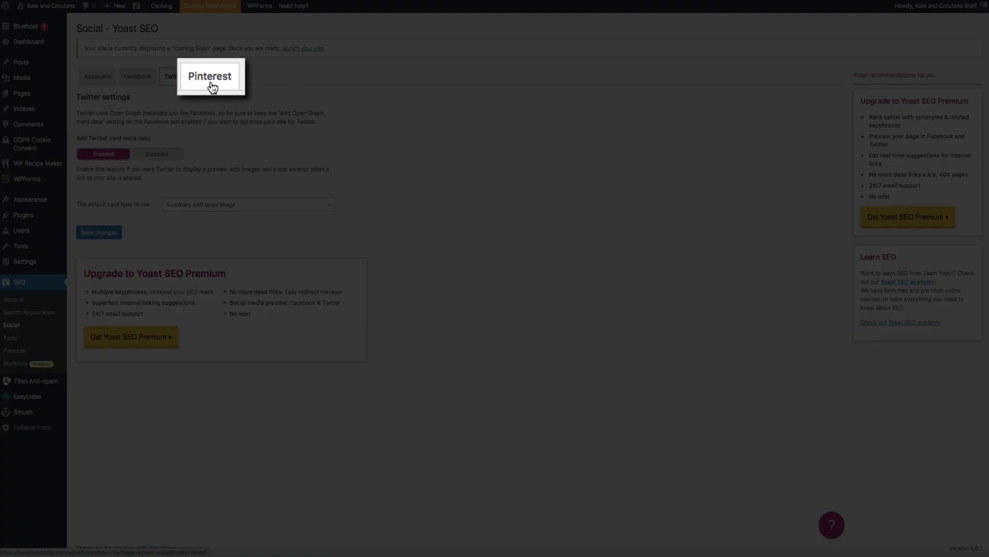
{"action": "left_click", "coordinate": [210, 79]}
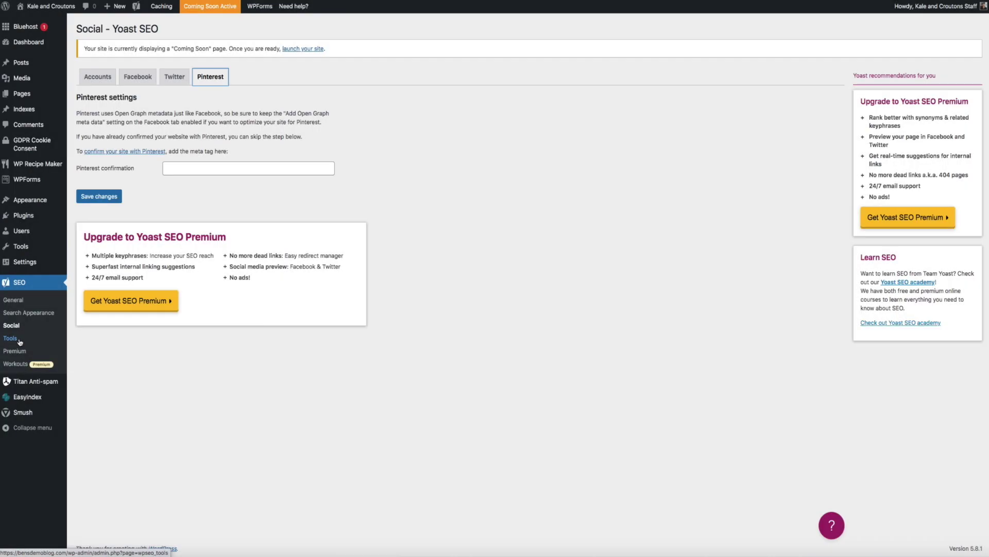
{"action": "left_click", "coordinate": [20, 341]}
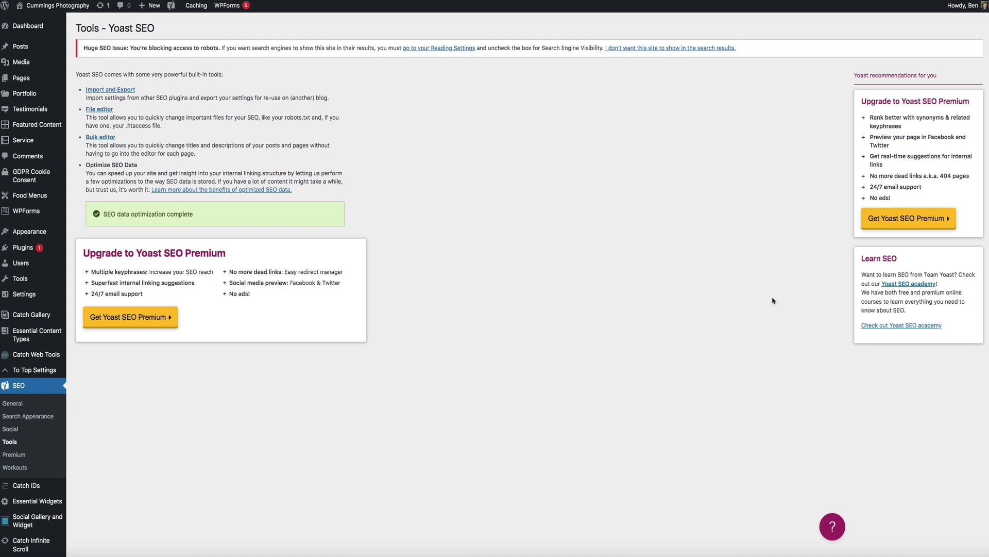
Step: Allow search engines to index the site in the Reading settings and save the changes
{"action": "mouse_move", "coordinate": [36, 296]}
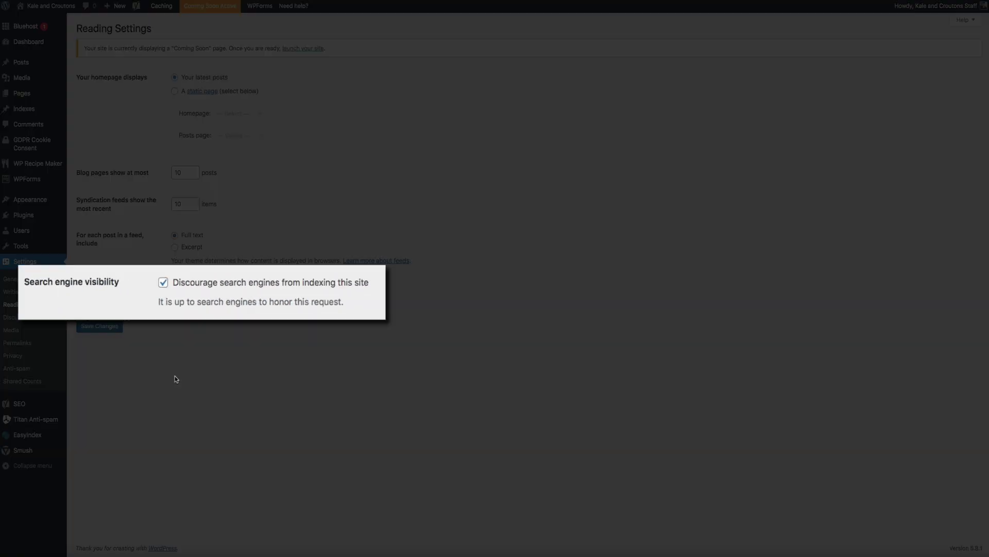
{"action": "left_click", "coordinate": [164, 283]}
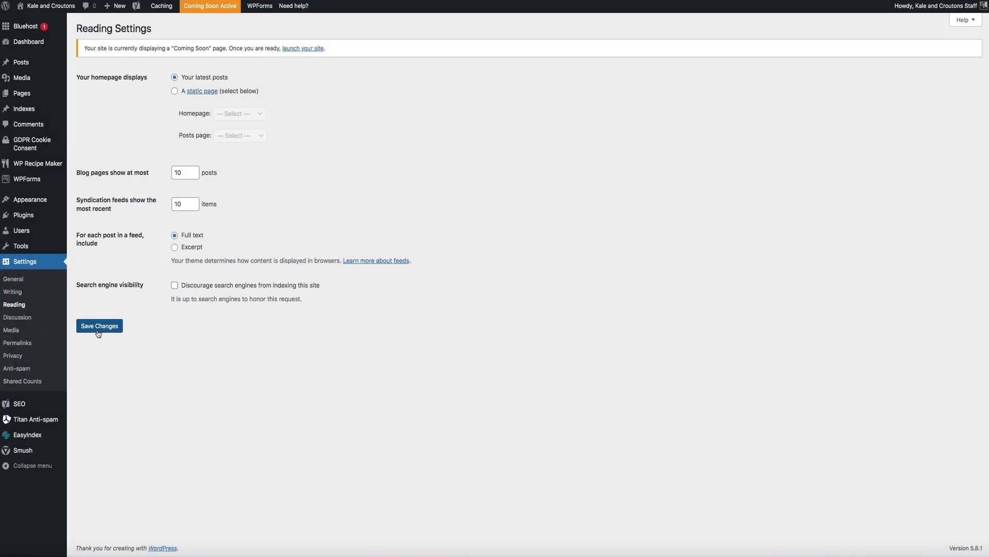
{"action": "left_click", "coordinate": [98, 330]}
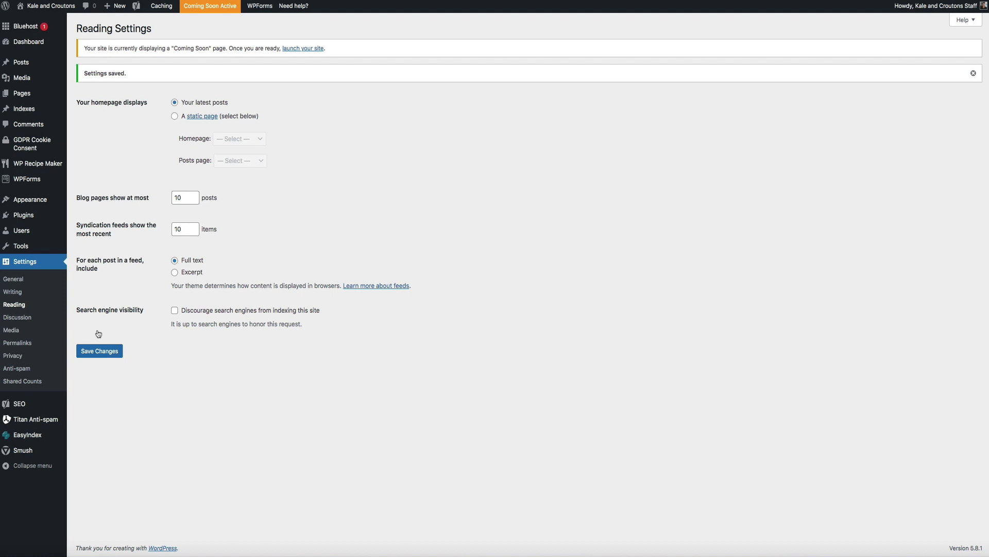
Step: Check the Yoast SEO general dashboard for problems and open the Instant Answers help
{"action": "mouse_move", "coordinate": [31, 404]}
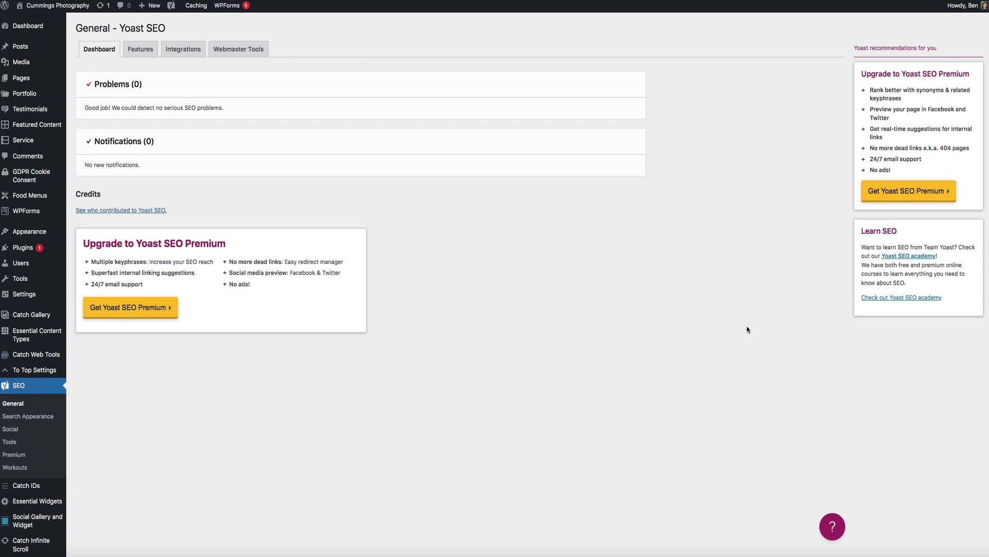
{"action": "left_click", "coordinate": [832, 539]}
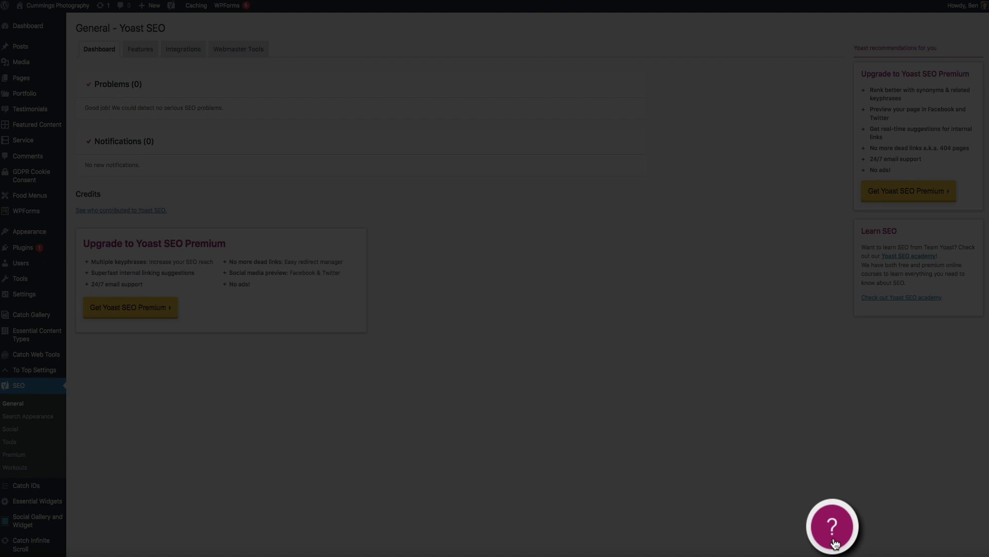
{"action": "left_click", "coordinate": [835, 542]}
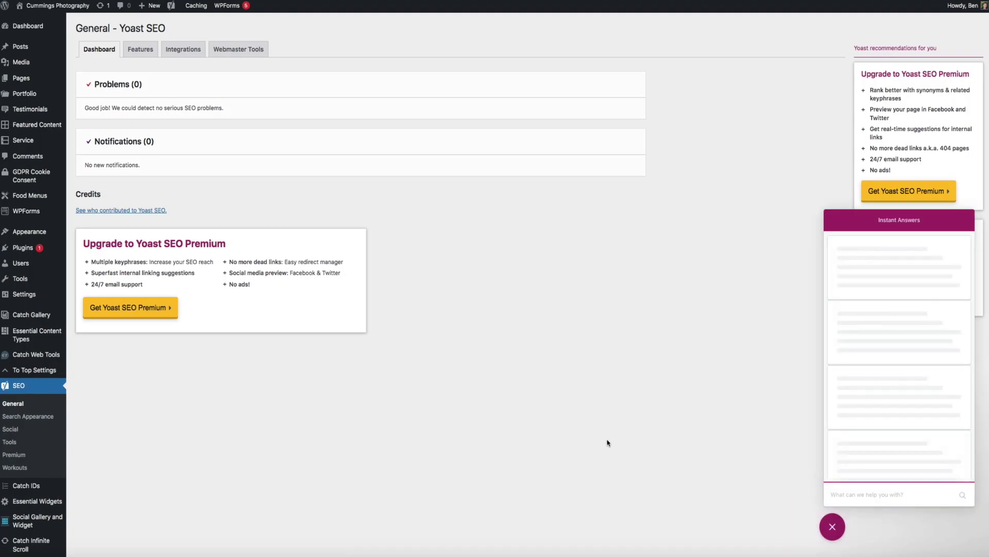